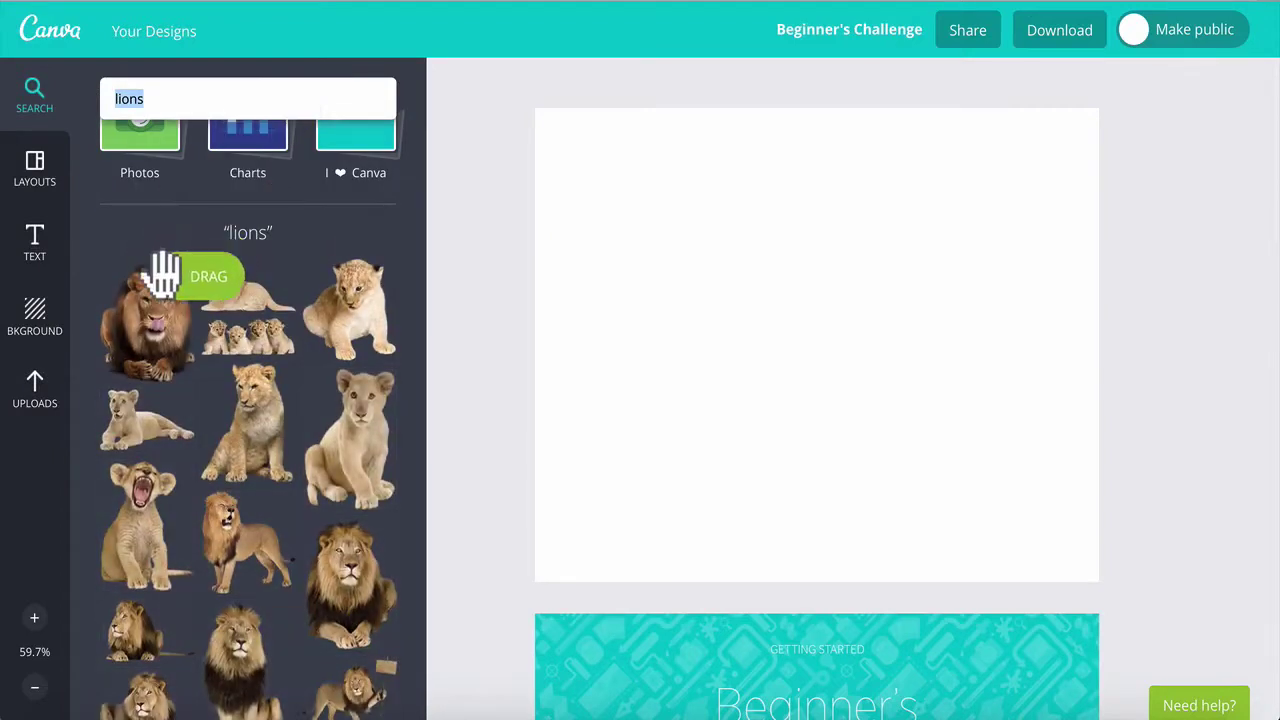
Step: Drop the lion photo onto the page, enlarge it, add a 'Yum' heading, and download as an image
{"action": "left_click_drag", "start_coordinate": [157, 302], "coordinate": [517, 94]}
{"action": "left_click_drag", "start_coordinate": [717, 375], "coordinate": [898, 583]}
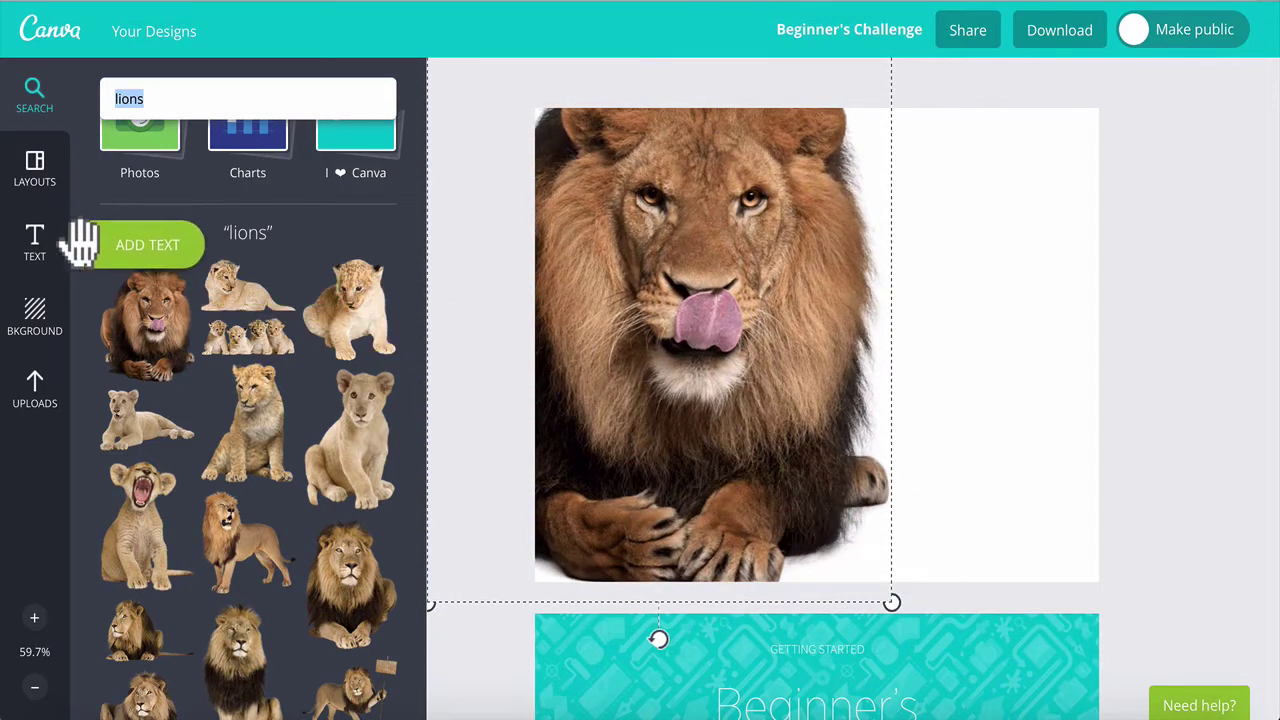
{"action": "left_click", "coordinate": [44, 240]}
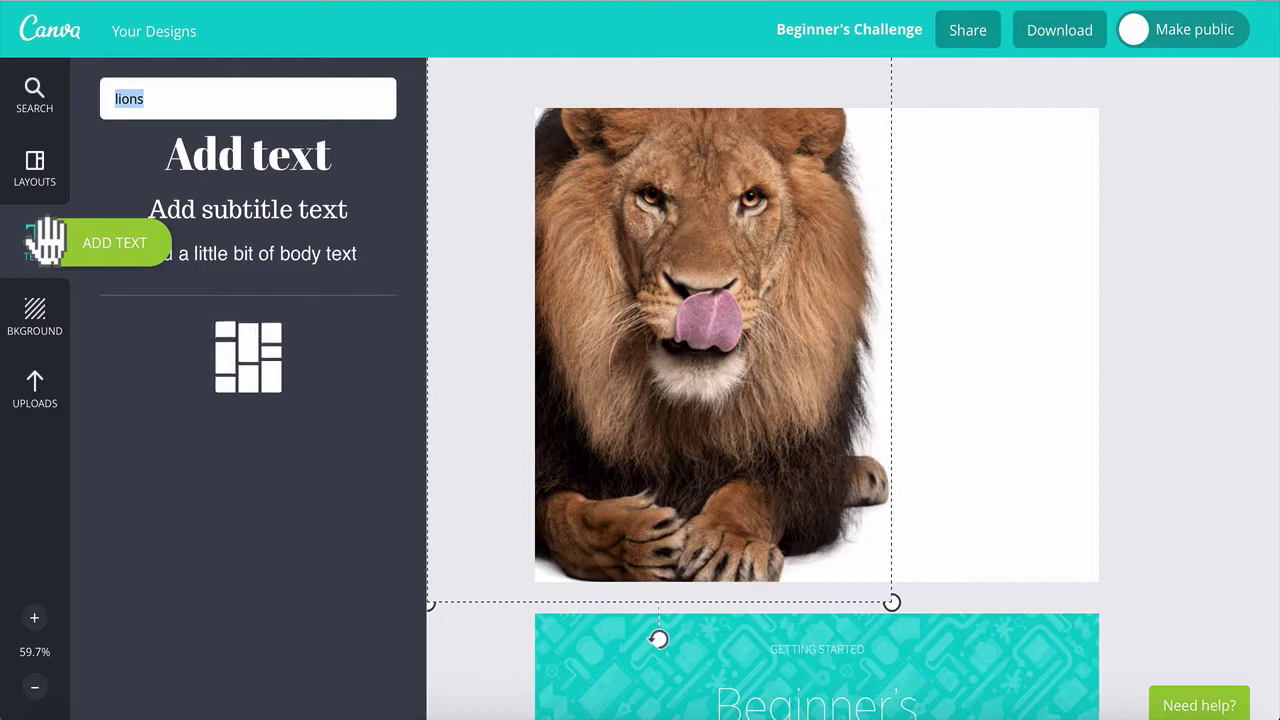
{"action": "left_click", "coordinate": [242, 184]}
{"action": "type", "text": "Yum."}
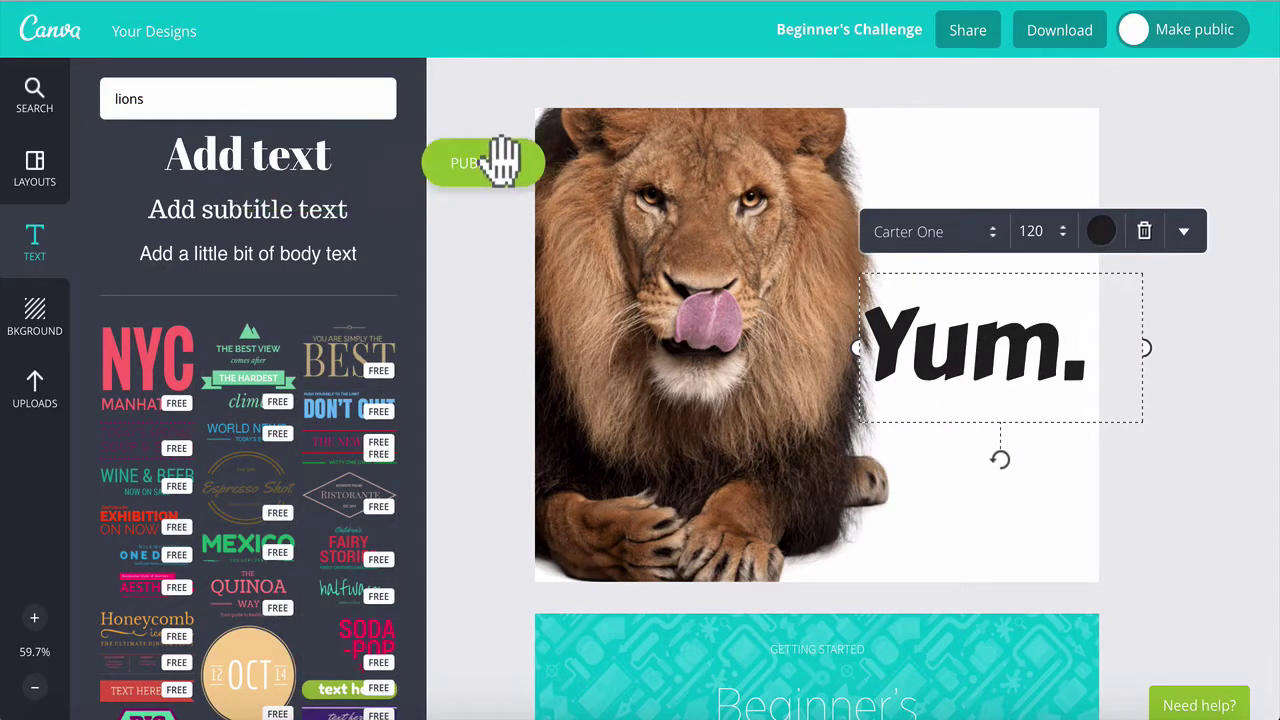
{"action": "left_click", "coordinate": [1062, 40]}
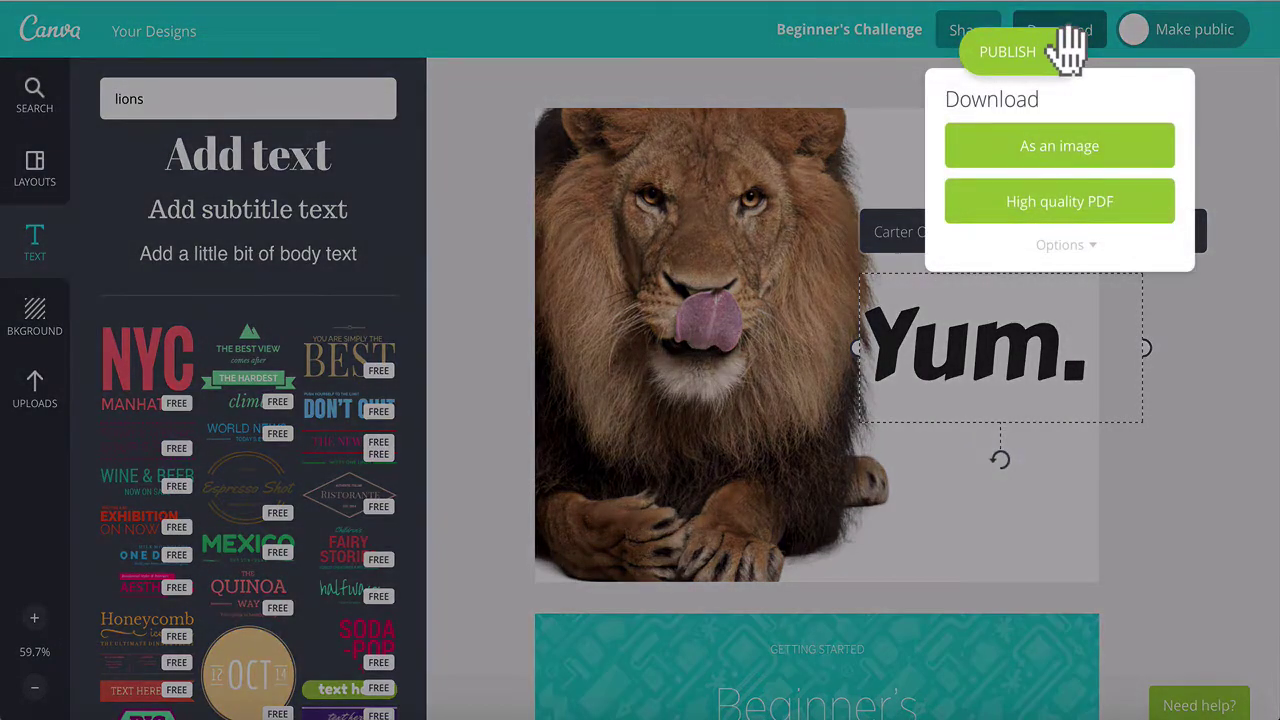
{"action": "left_click", "coordinate": [1035, 163]}
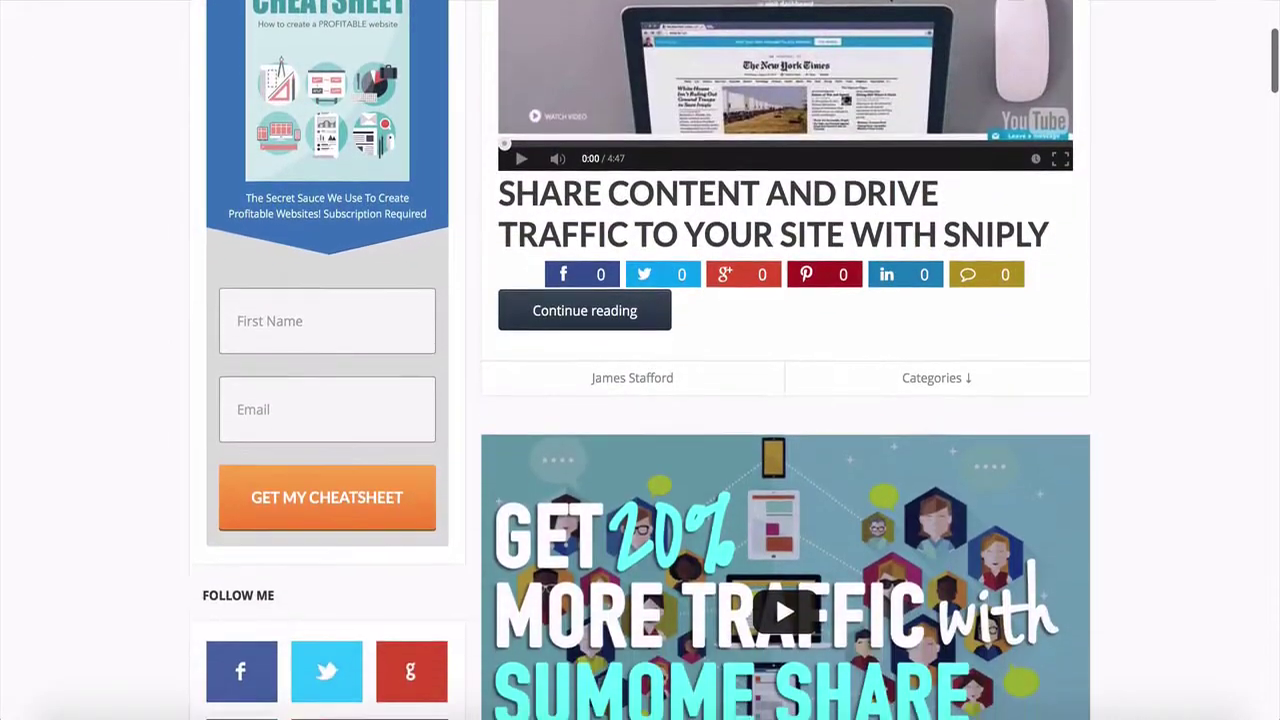
Step: Scroll down through the Beginner's Challenge design tasks
{"action": "scroll", "coordinate": [640, 360], "scroll_direction": "down", "scroll_amount": 3}
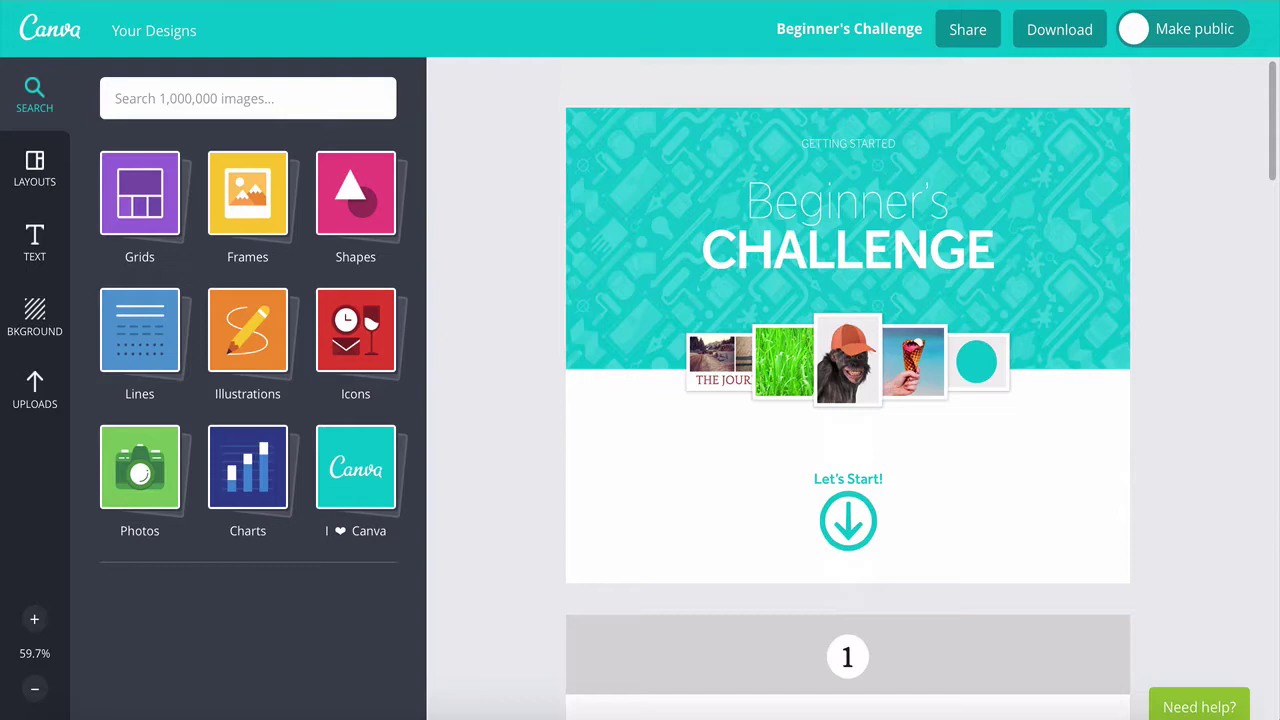
{"action": "scroll", "coordinate": [848, 390], "scroll_direction": "down", "scroll_amount": 4}
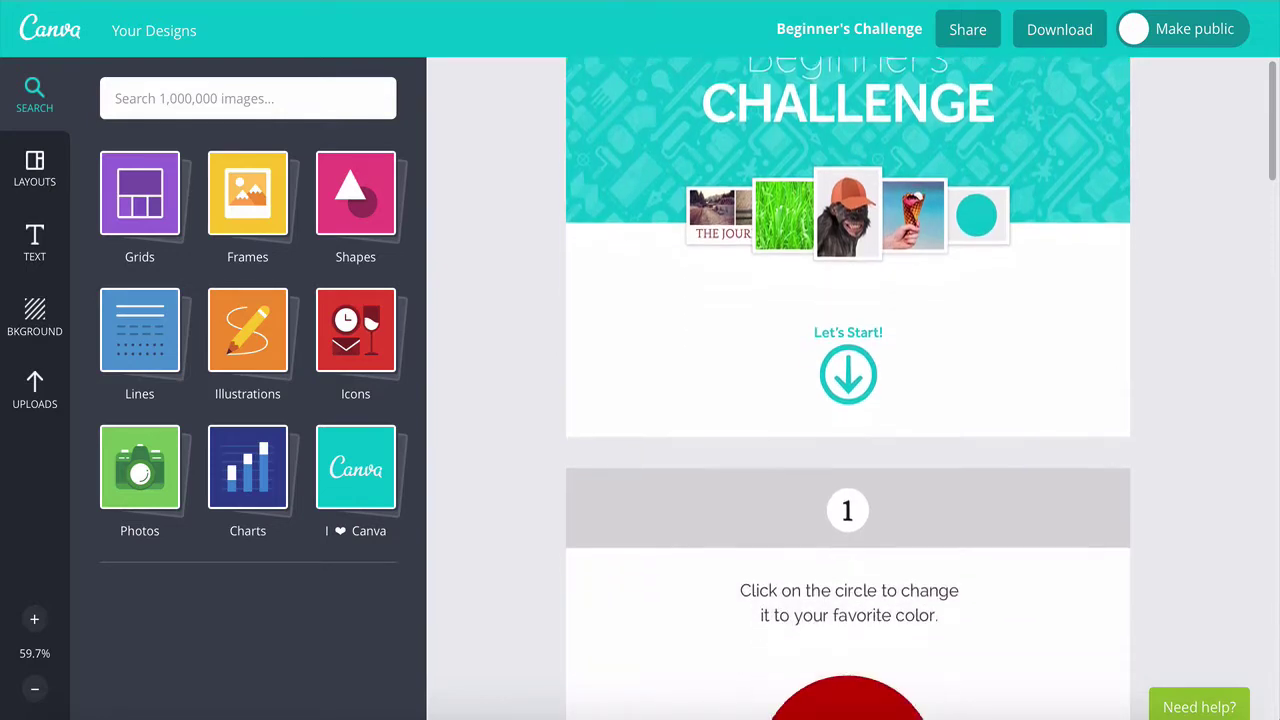
{"action": "scroll", "coordinate": [848, 390], "scroll_direction": "down", "scroll_amount": 5}
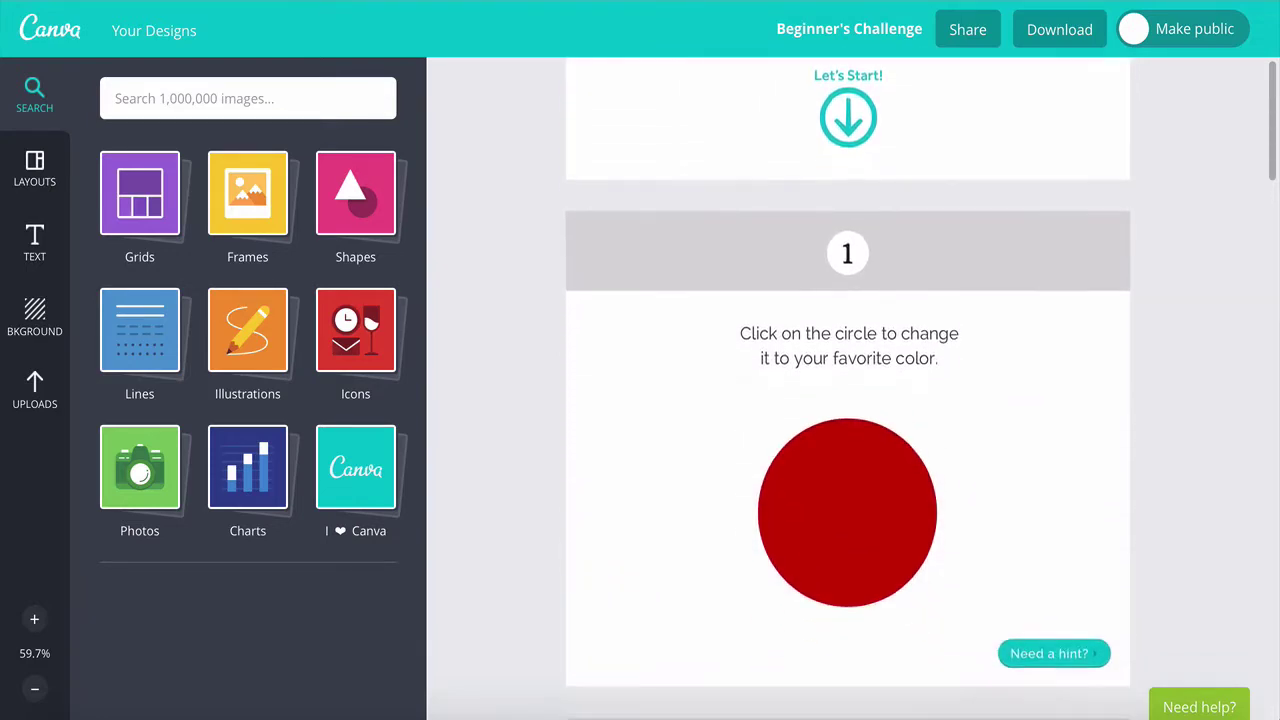
{"action": "scroll", "coordinate": [848, 390], "scroll_direction": "down", "scroll_amount": 1}
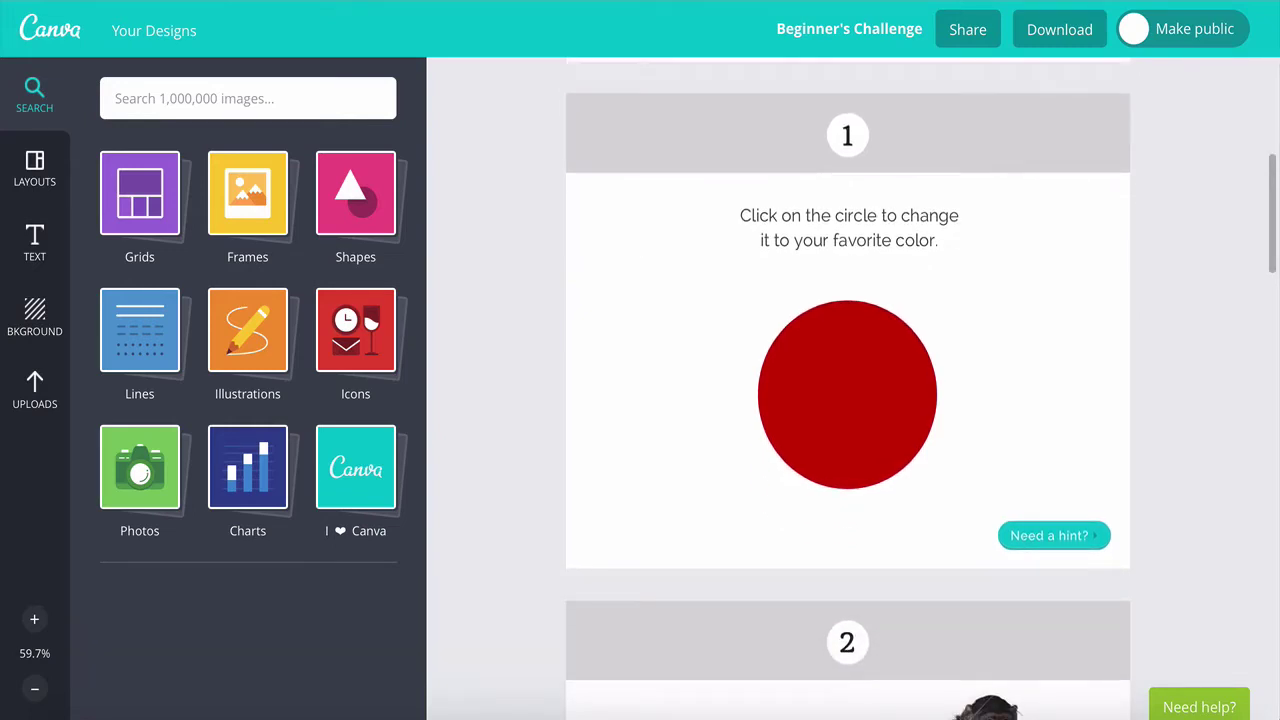
{"action": "scroll", "coordinate": [848, 390], "scroll_direction": "down", "scroll_amount": 4}
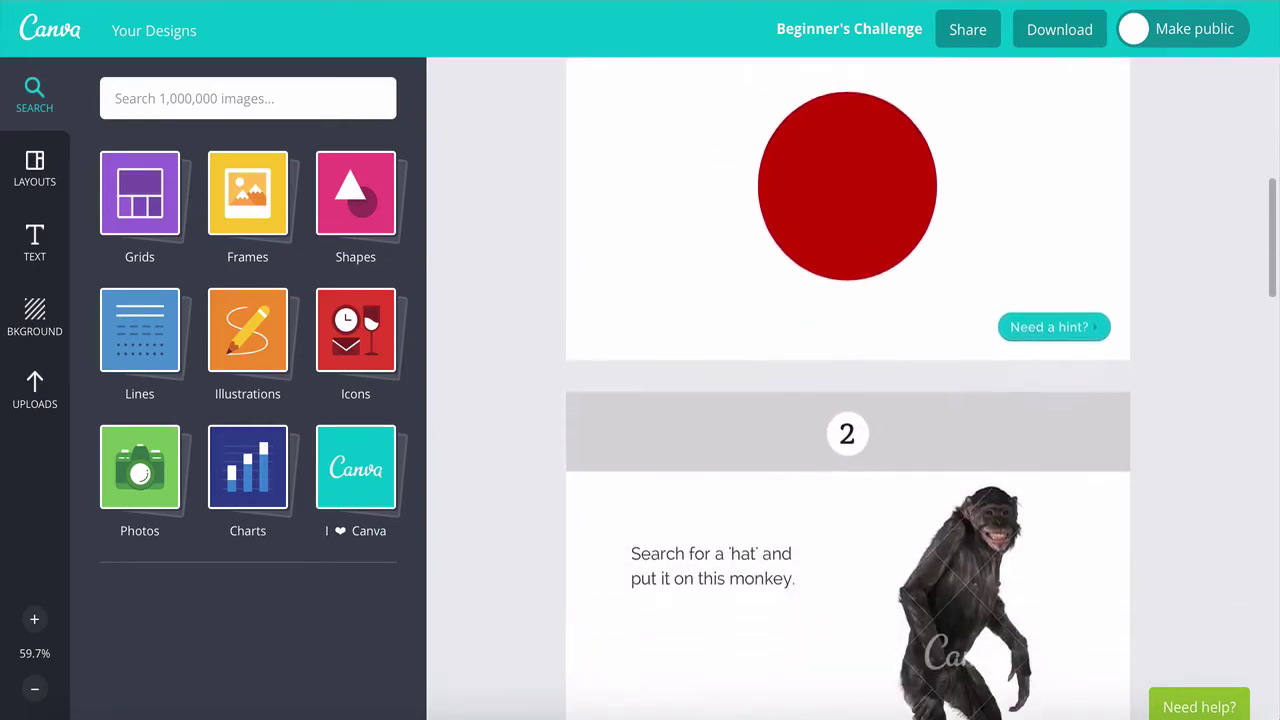
{"action": "scroll", "coordinate": [848, 390], "scroll_direction": "down", "scroll_amount": 5}
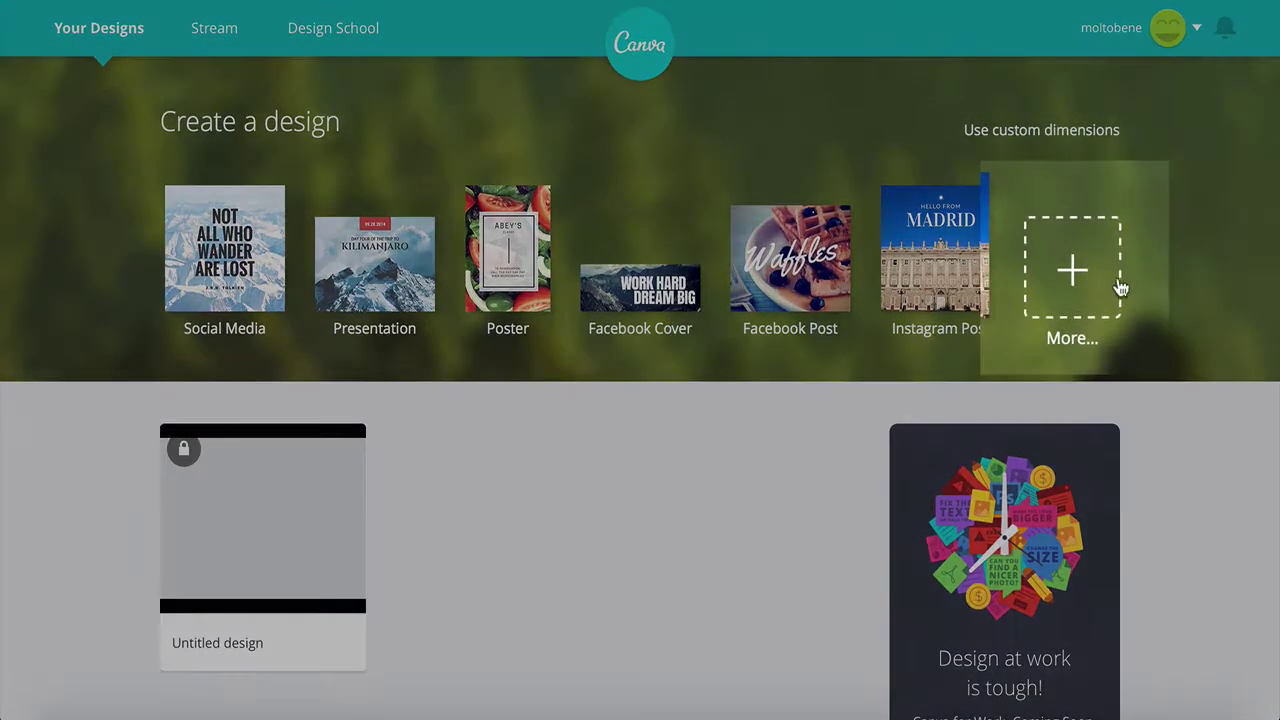
Step: Bring up the full list of design types and scroll through it
{"action": "left_click", "coordinate": [1074, 278]}
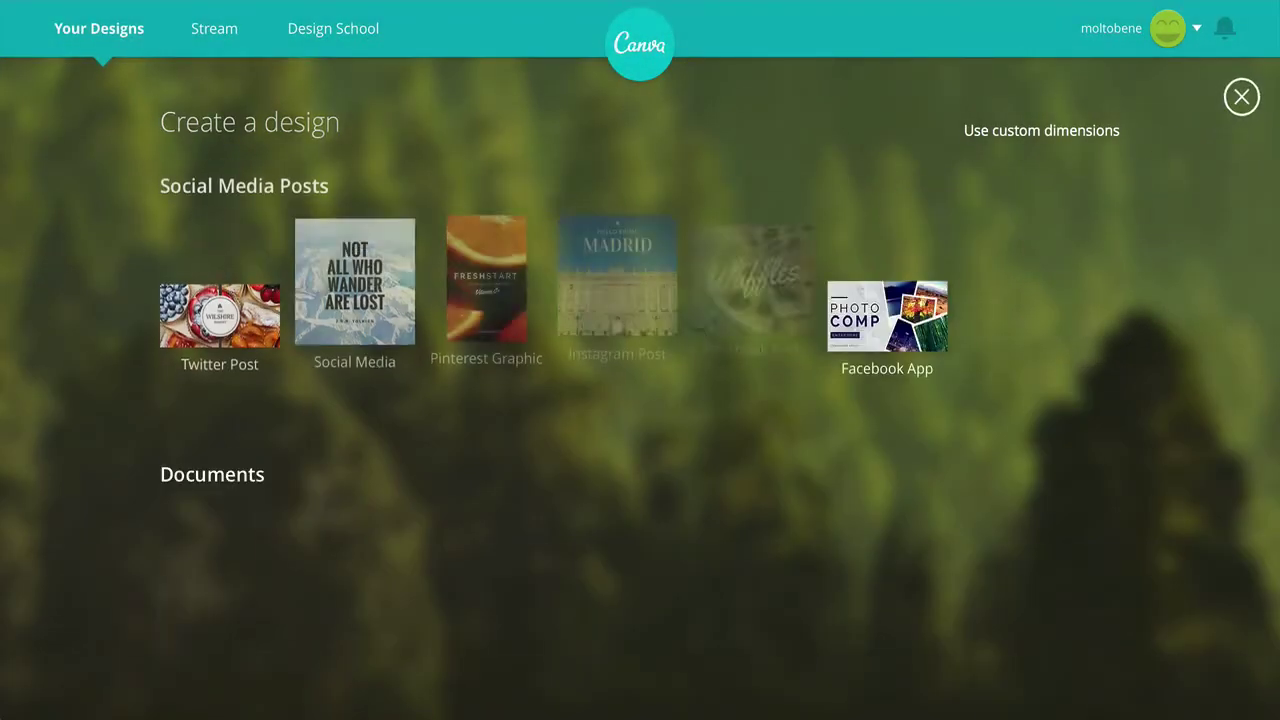
{"action": "scroll", "coordinate": [640, 400], "scroll_direction": "down", "scroll_amount": 2}
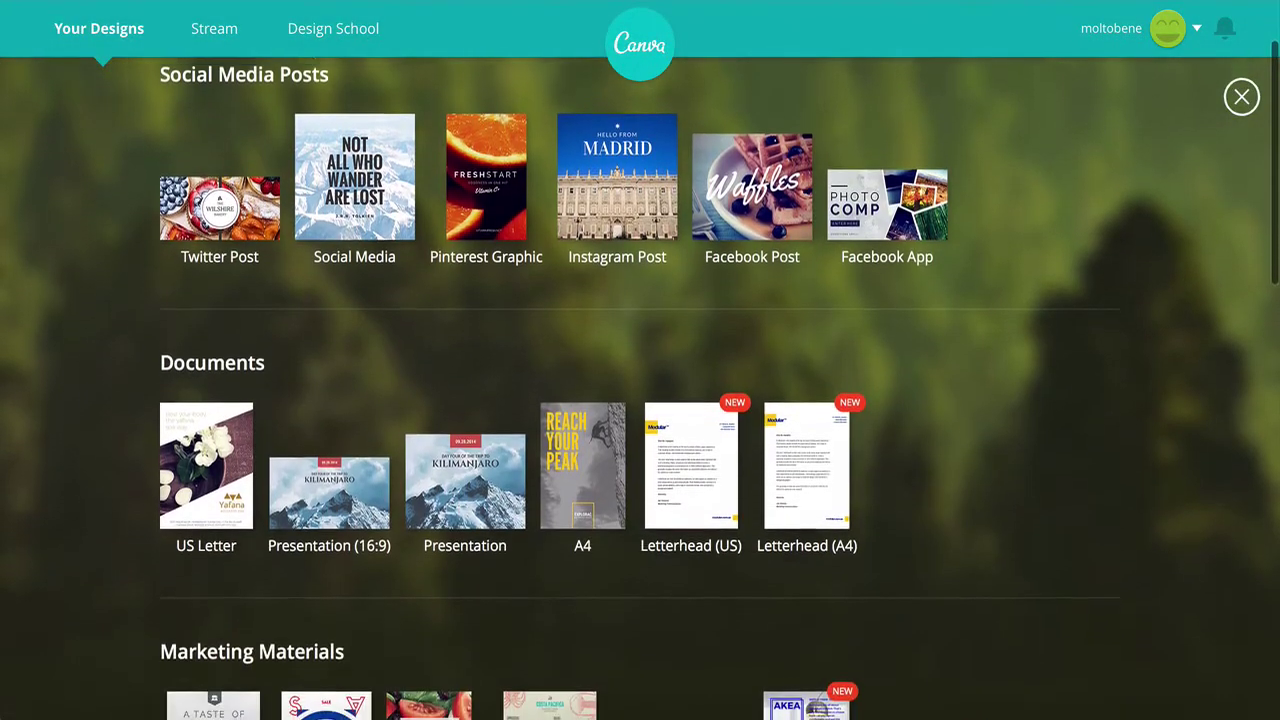
{"action": "scroll", "coordinate": [640, 400], "scroll_direction": "down", "scroll_amount": 1}
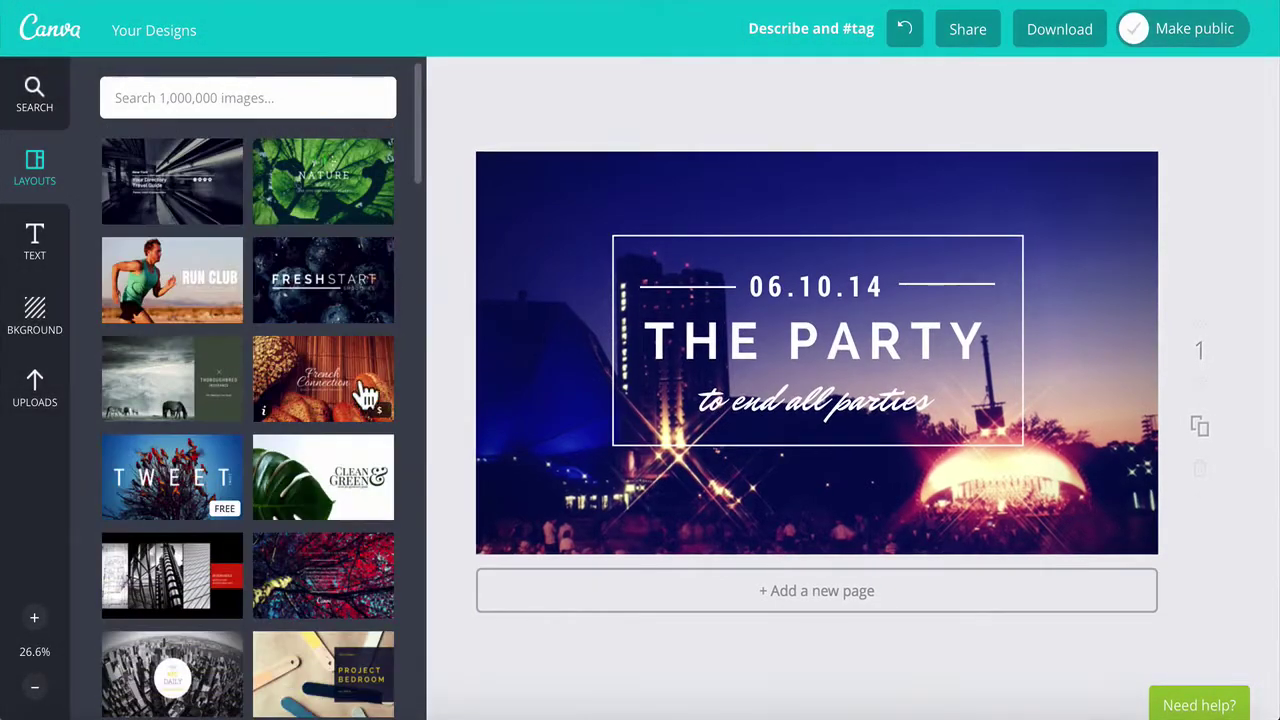
Step: Apply the TWEET layout and briefly edit the 'to end all parties' text
{"action": "left_click", "coordinate": [172, 480]}
{"action": "scroll", "coordinate": [247, 310], "scroll_direction": "down", "scroll_amount": 1}
{"action": "scroll", "coordinate": [390, 400], "scroll_direction": "down", "scroll_amount": 10}
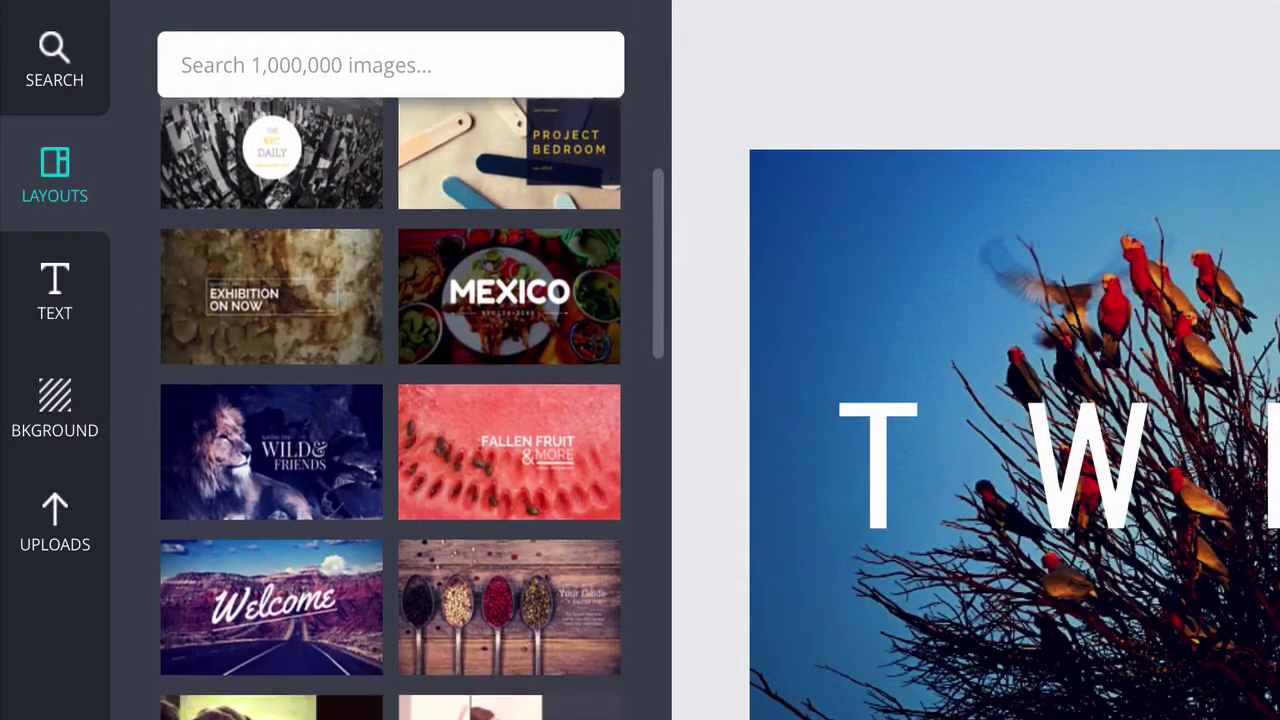
{"action": "scroll", "coordinate": [632, 488], "scroll_direction": "down", "scroll_amount": 3}
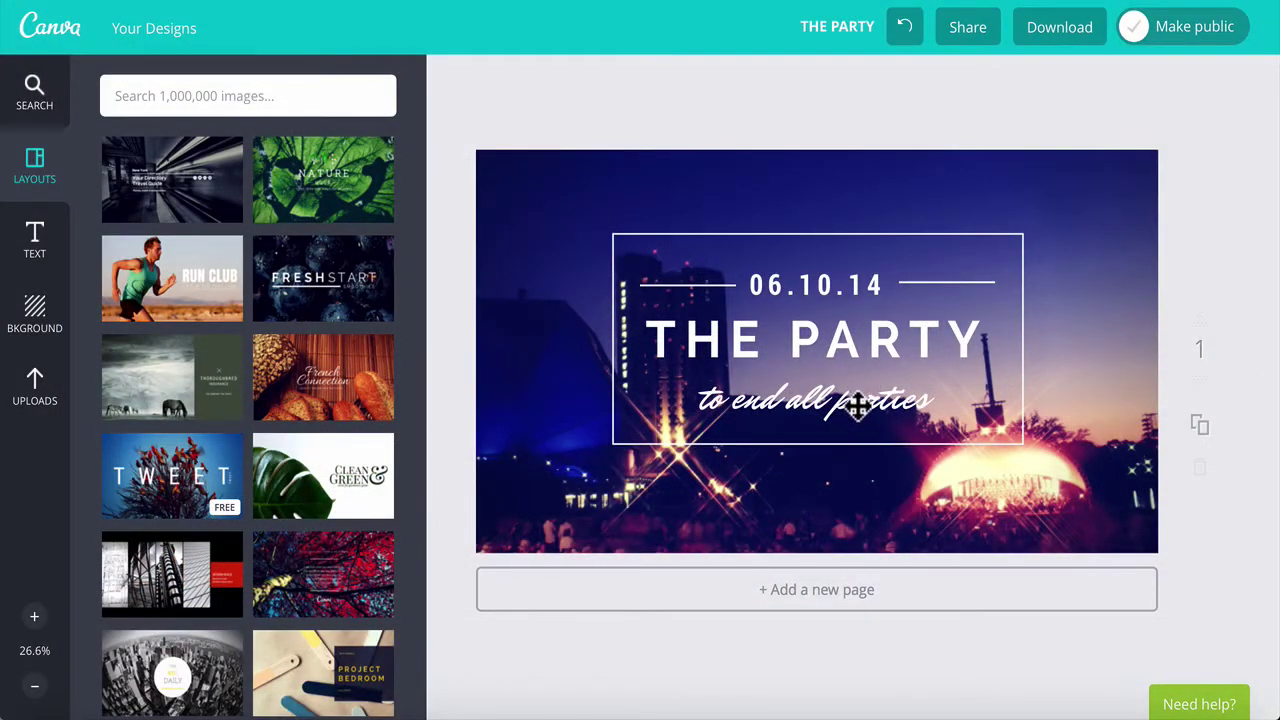
{"action": "left_click", "coordinate": [857, 405]}
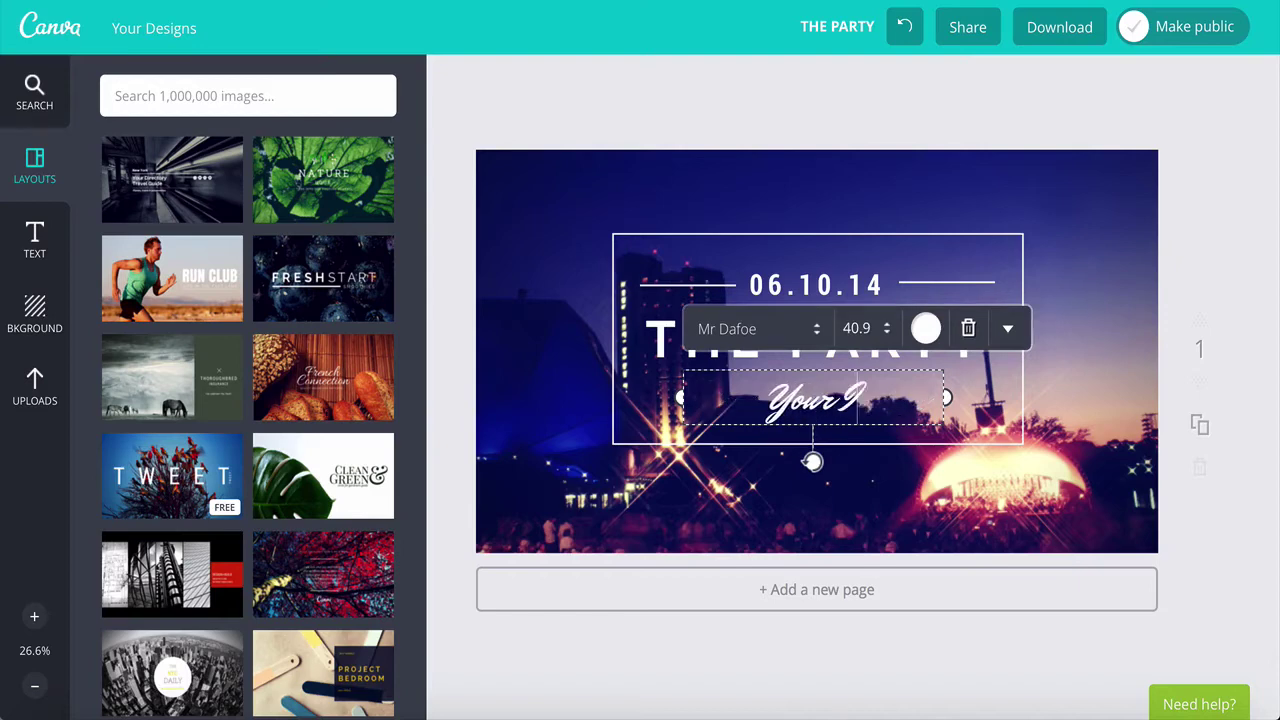
{"action": "key", "text": "Escape"}
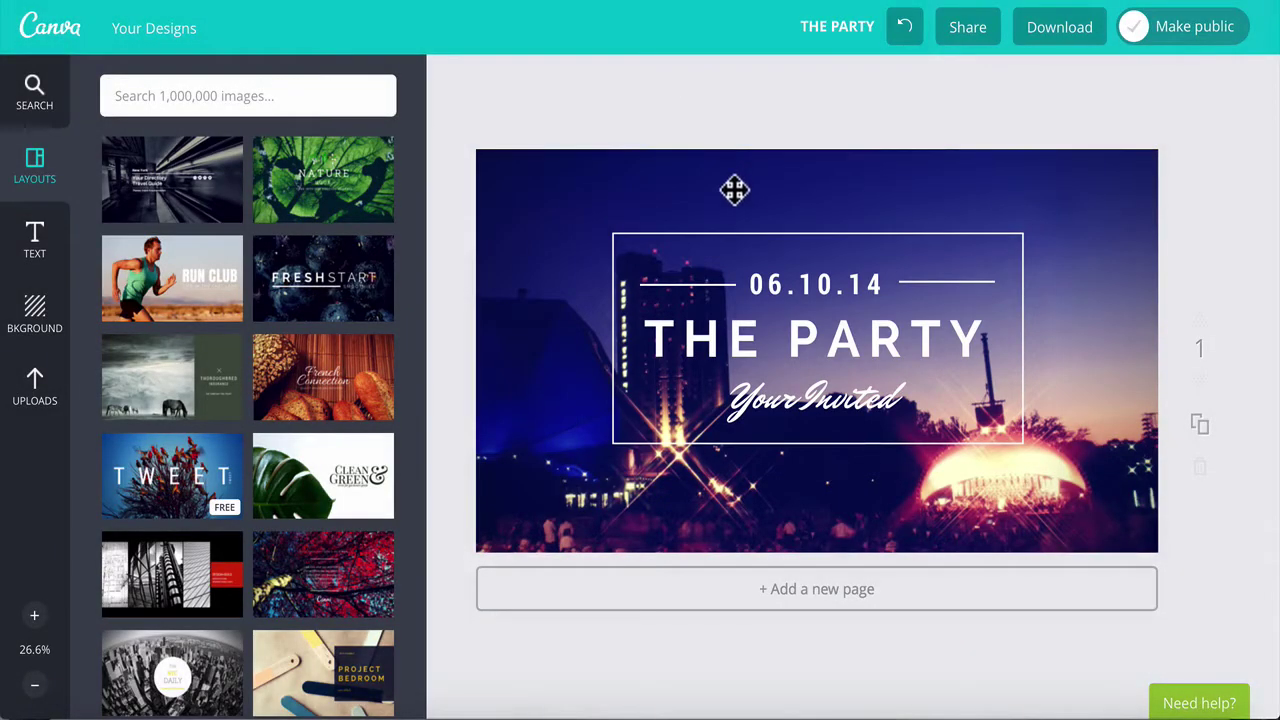
Step: Colour the framed title box red, then blue, and bring up fonts for 'Your Invited'
{"action": "left_click", "coordinate": [736, 238]}
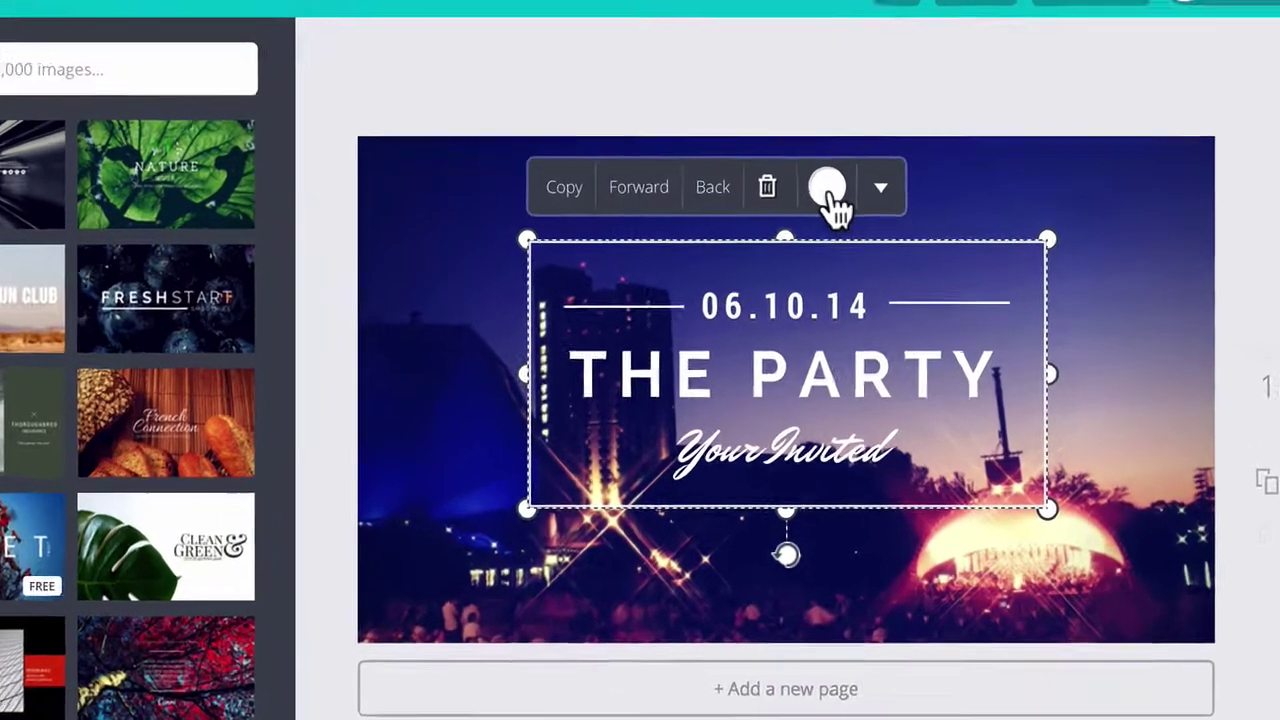
{"action": "left_click", "coordinate": [850, 192]}
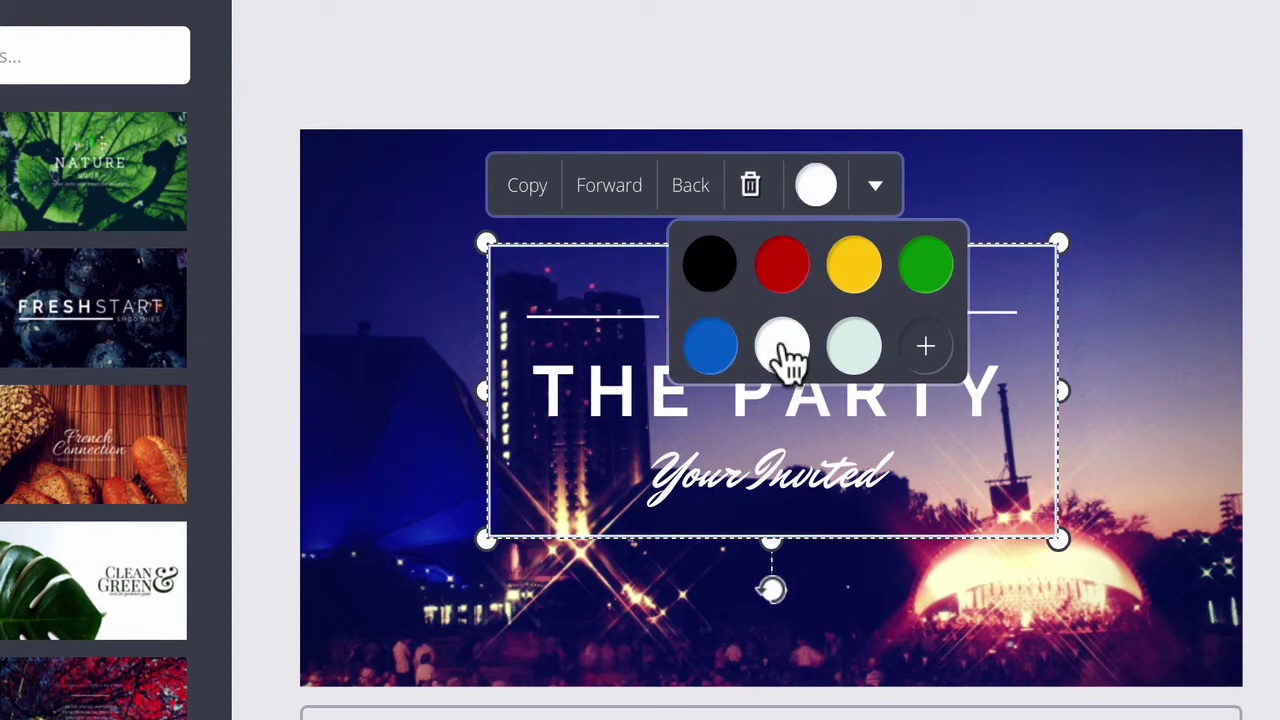
{"action": "left_click", "coordinate": [785, 268]}
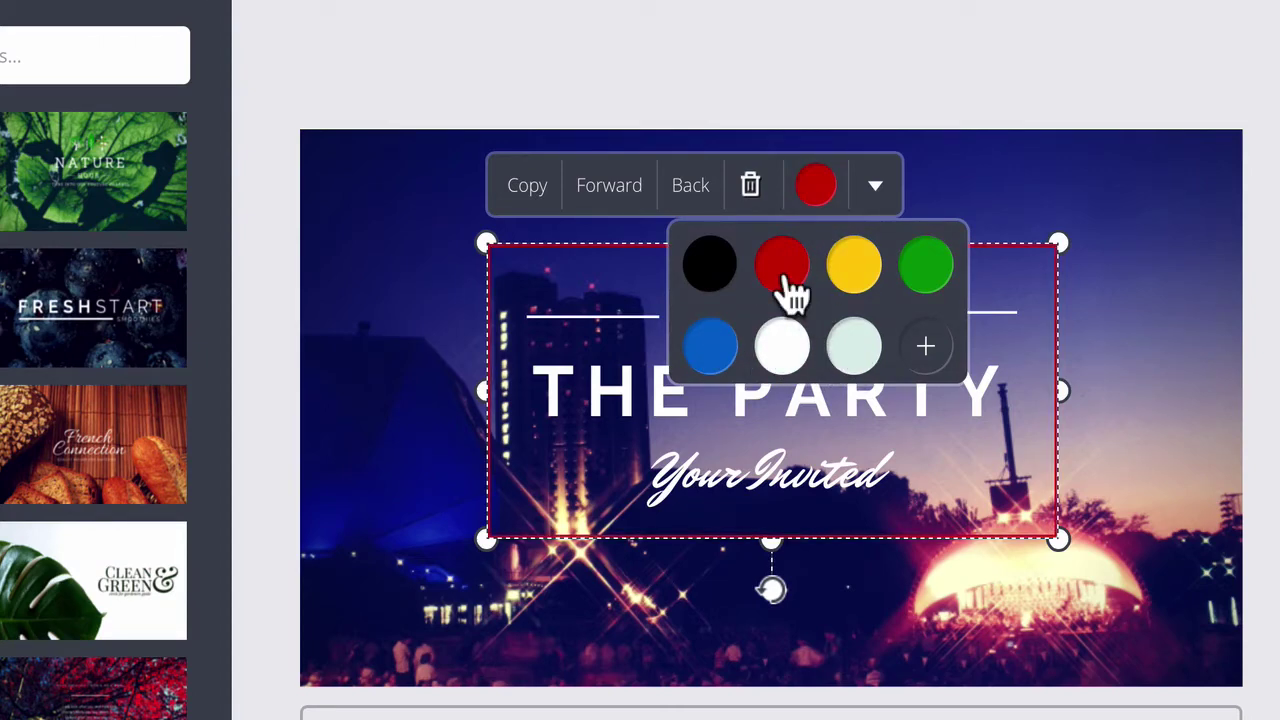
{"action": "left_click", "coordinate": [712, 350]}
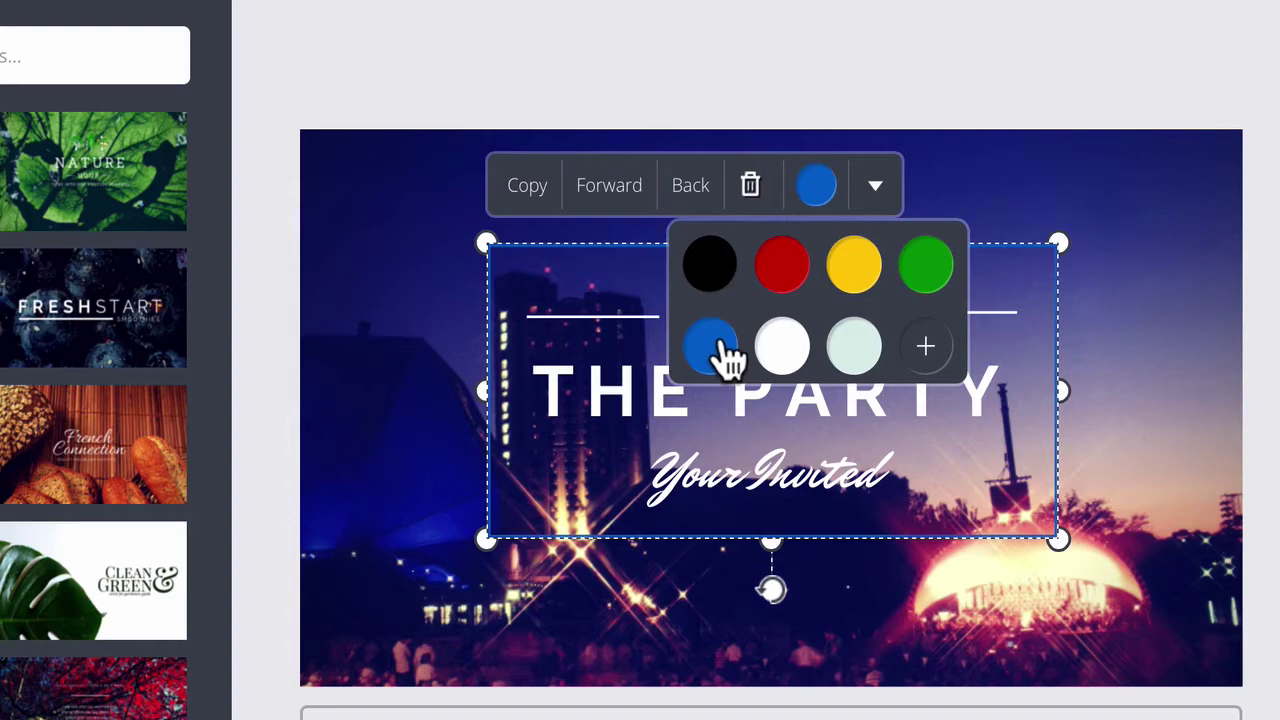
{"action": "left_click", "coordinate": [925, 348]}
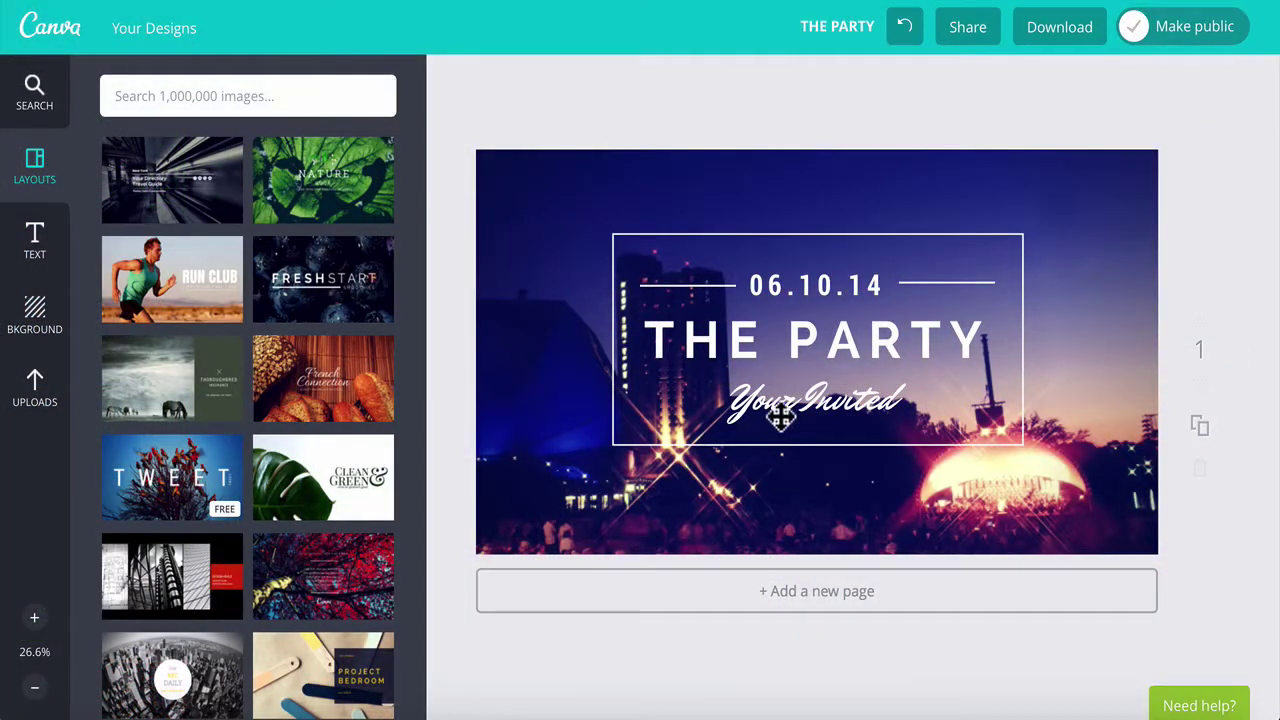
{"action": "left_click", "coordinate": [781, 417]}
{"action": "left_click", "coordinate": [809, 340]}
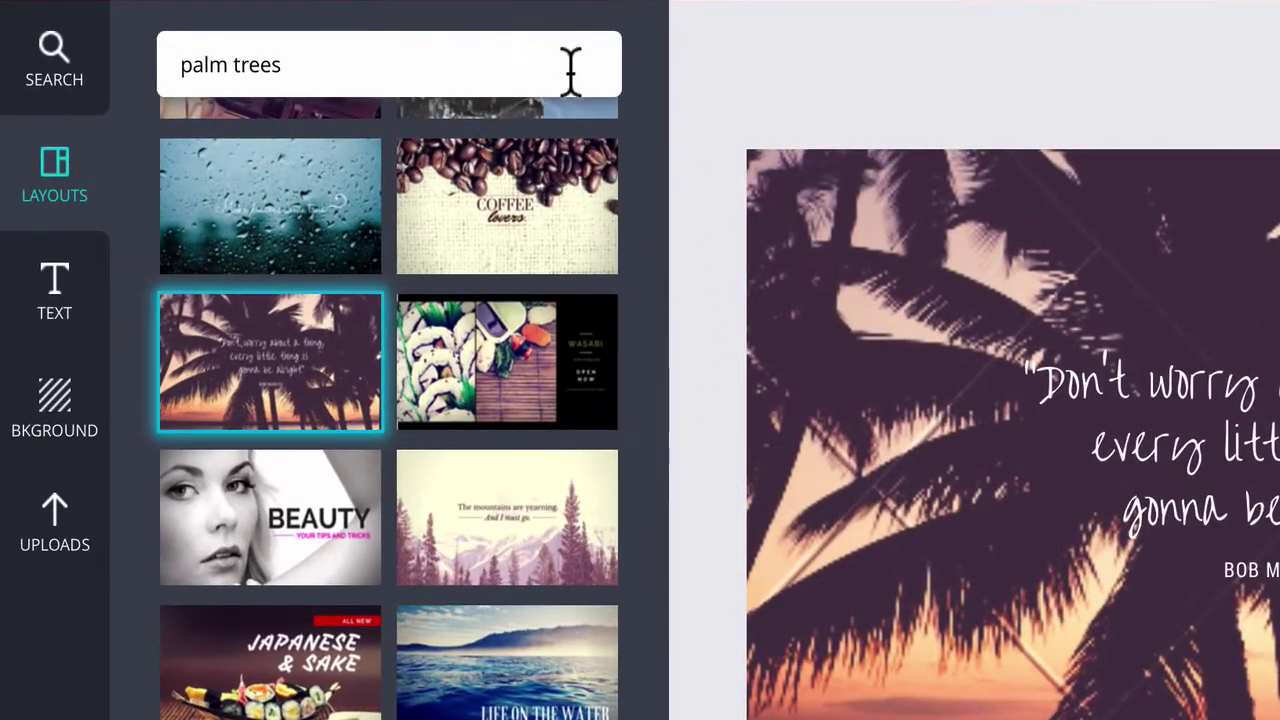
Step: Search 'palm trees' and stretch the palm-sky photo to cover the whole page
{"action": "key", "text": "Return"}
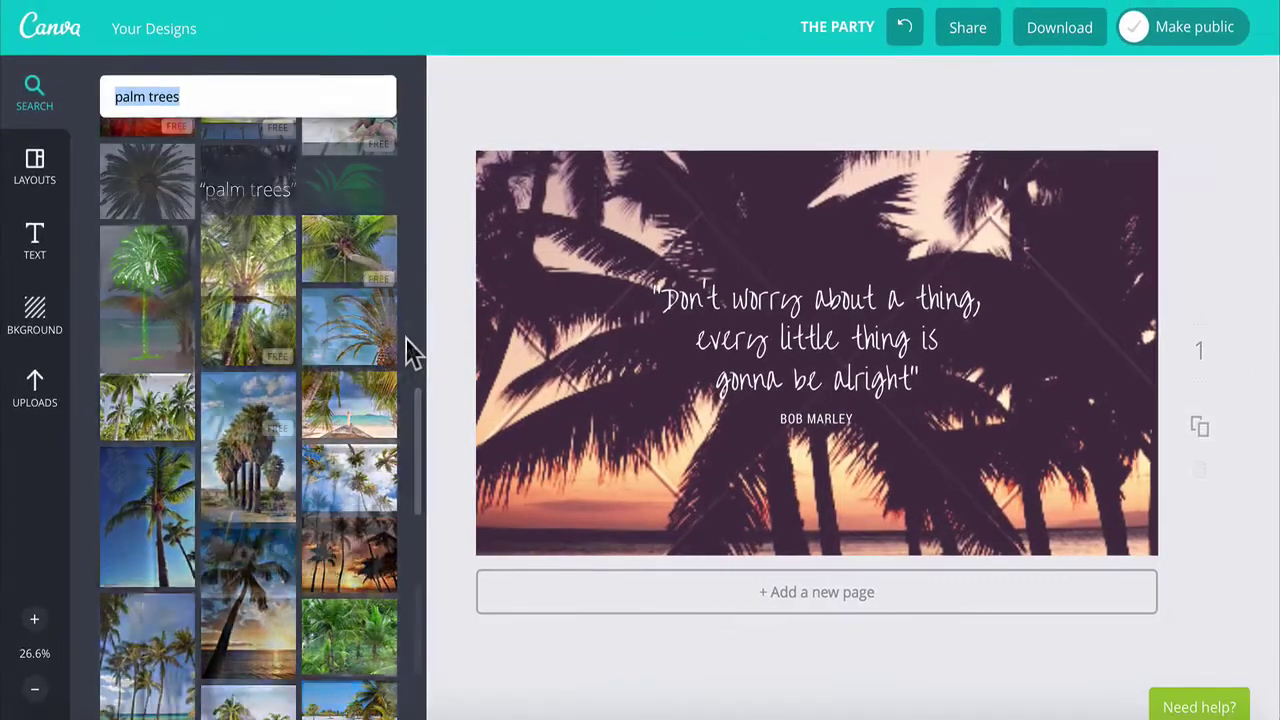
{"action": "scroll", "coordinate": [637, 511], "scroll_direction": "down", "scroll_amount": 5}
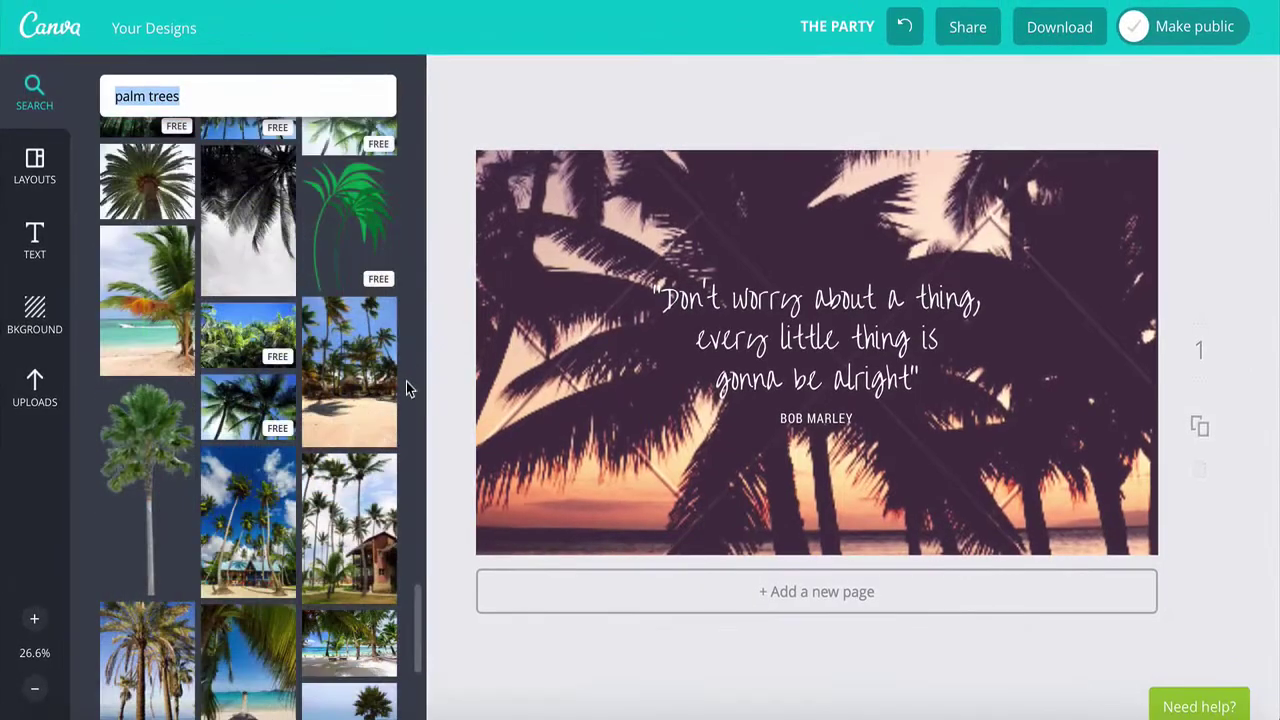
{"action": "left_click", "coordinate": [250, 420]}
{"action": "left_click_drag", "start_coordinate": [709, 277], "coordinate": [558, 92]}
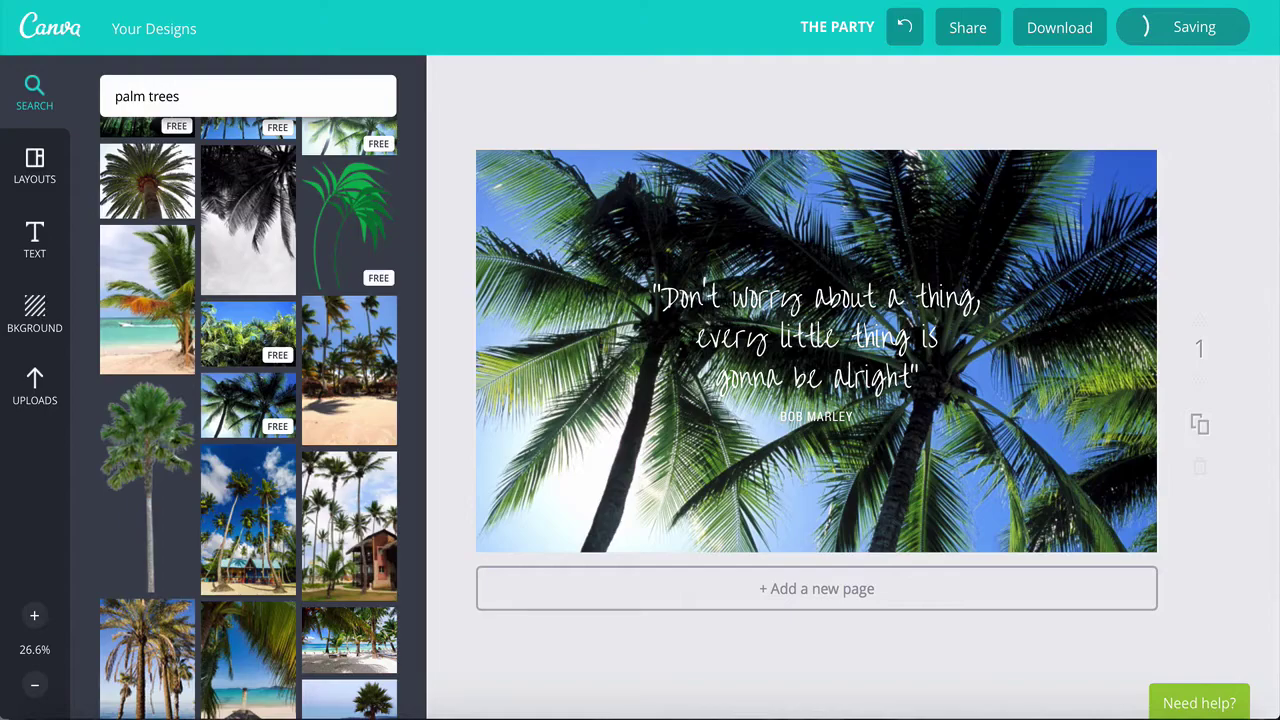
Step: Show the palm photo's filter settings with the advanced adjustments revealed
{"action": "left_click", "coordinate": [491, 206]}
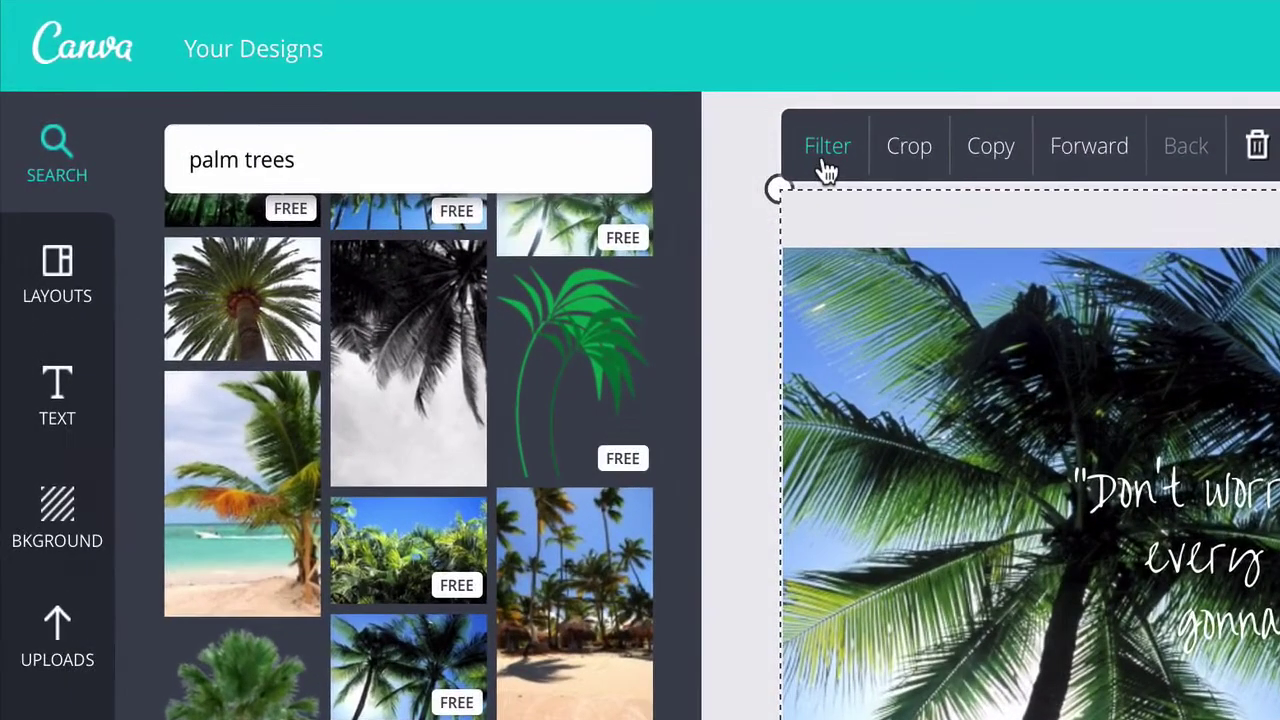
{"action": "left_click", "coordinate": [826, 168]}
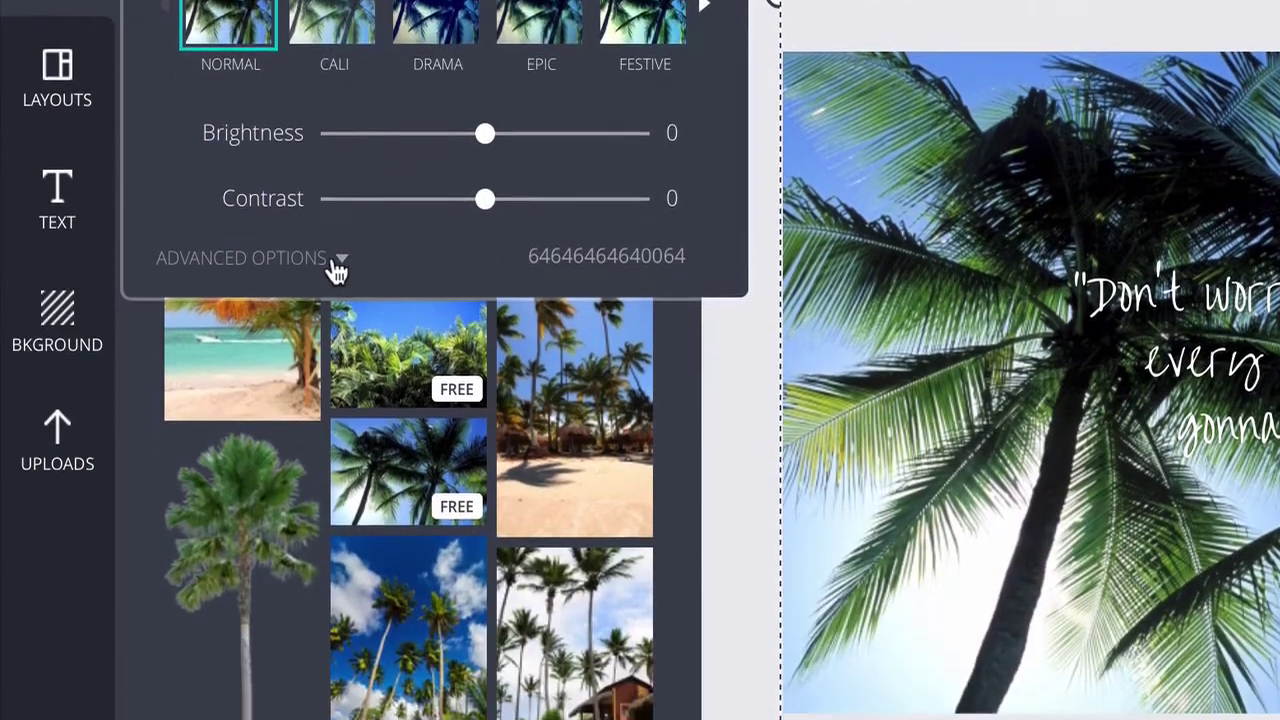
{"action": "left_click", "coordinate": [345, 385]}
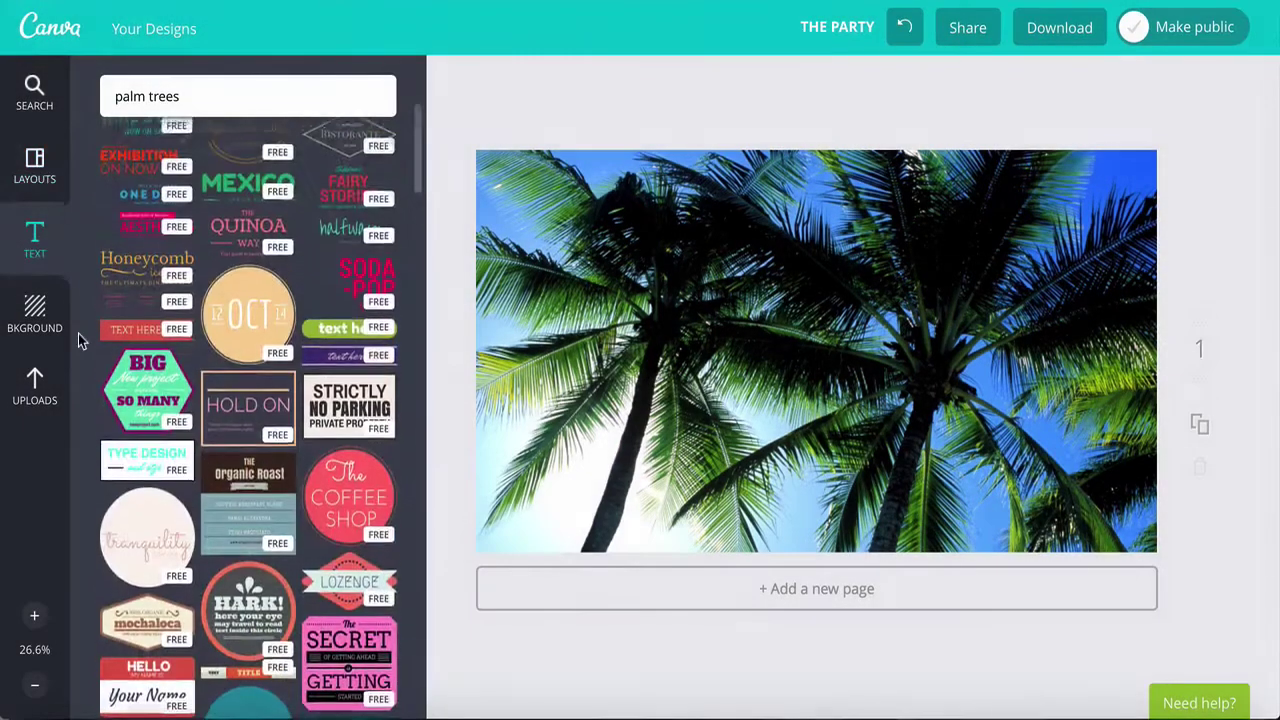
Step: Add the circular HARK! badge as 'Hawaii! SURFING' and send the extra text line behind the photo
{"action": "scroll", "coordinate": [78, 333], "scroll_direction": "down", "scroll_amount": 3}
{"action": "scroll", "coordinate": [79, 335], "scroll_direction": "down", "scroll_amount": 2}
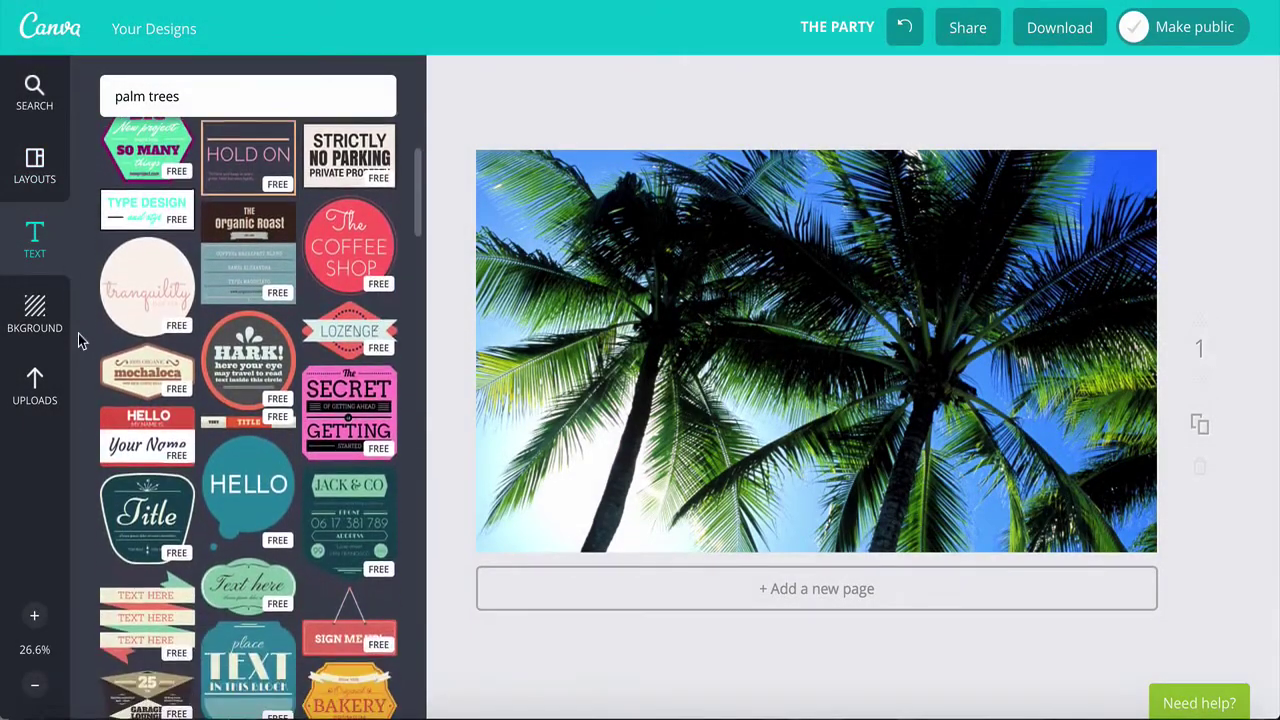
{"action": "left_click", "coordinate": [229, 376]}
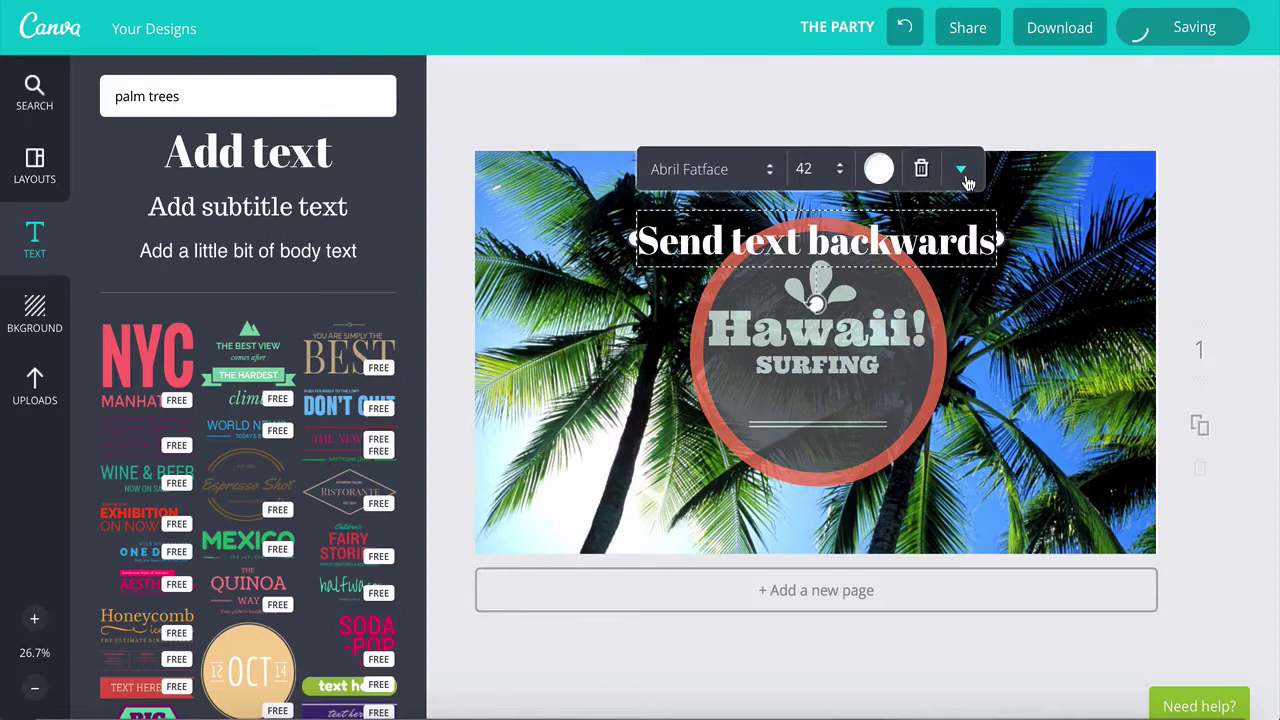
{"action": "left_click", "coordinate": [962, 172]}
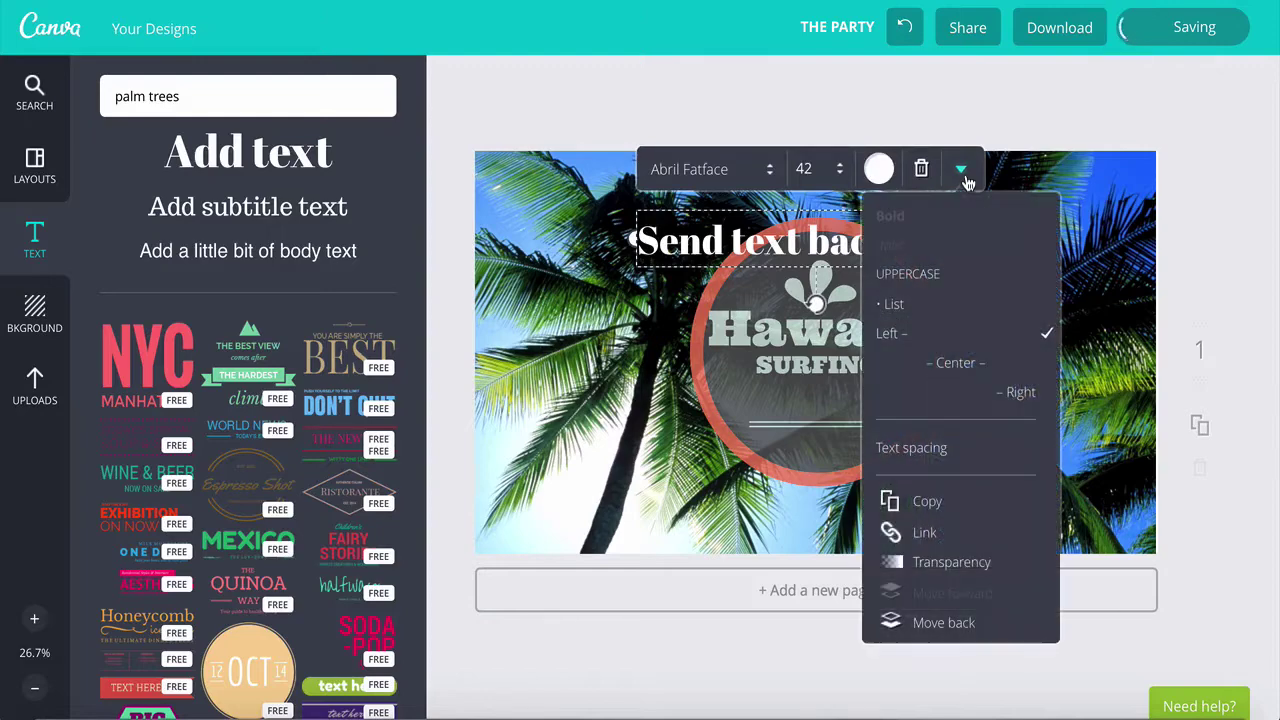
{"action": "left_click", "coordinate": [940, 616]}
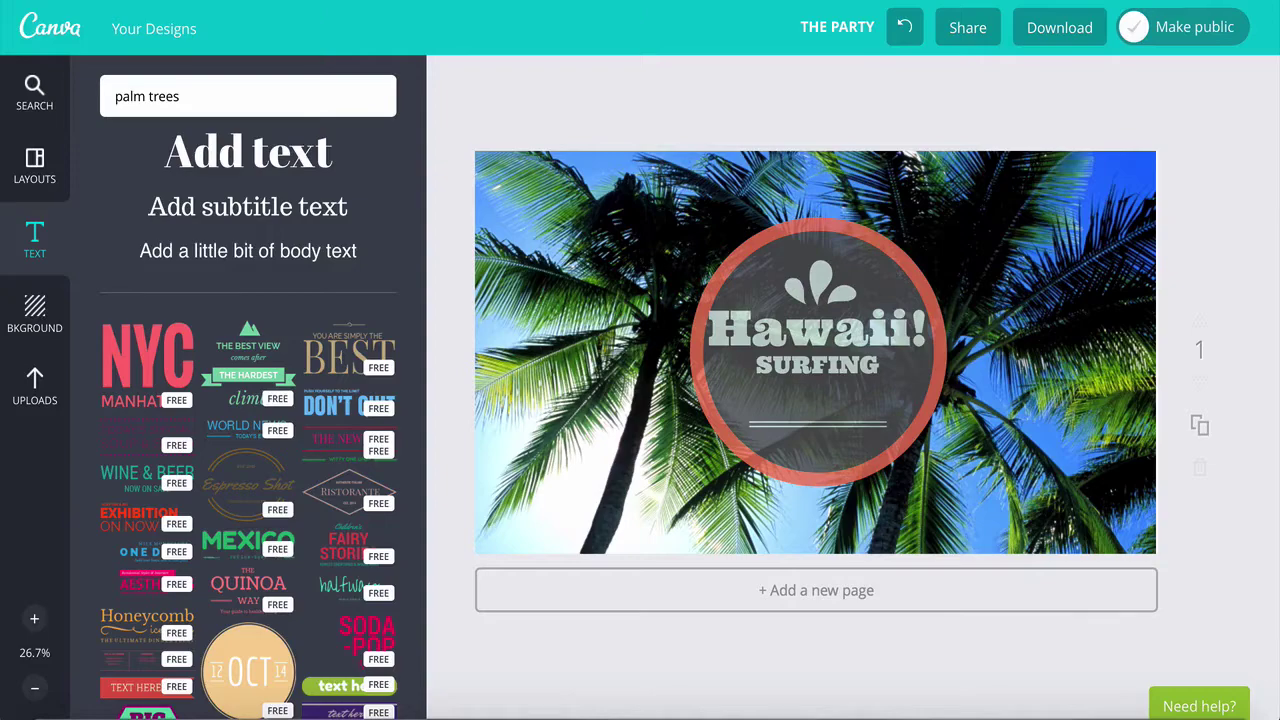
Step: Save the palm-tree Hawaii badge design through Download > As an image
{"action": "left_click", "coordinate": [1066, 40]}
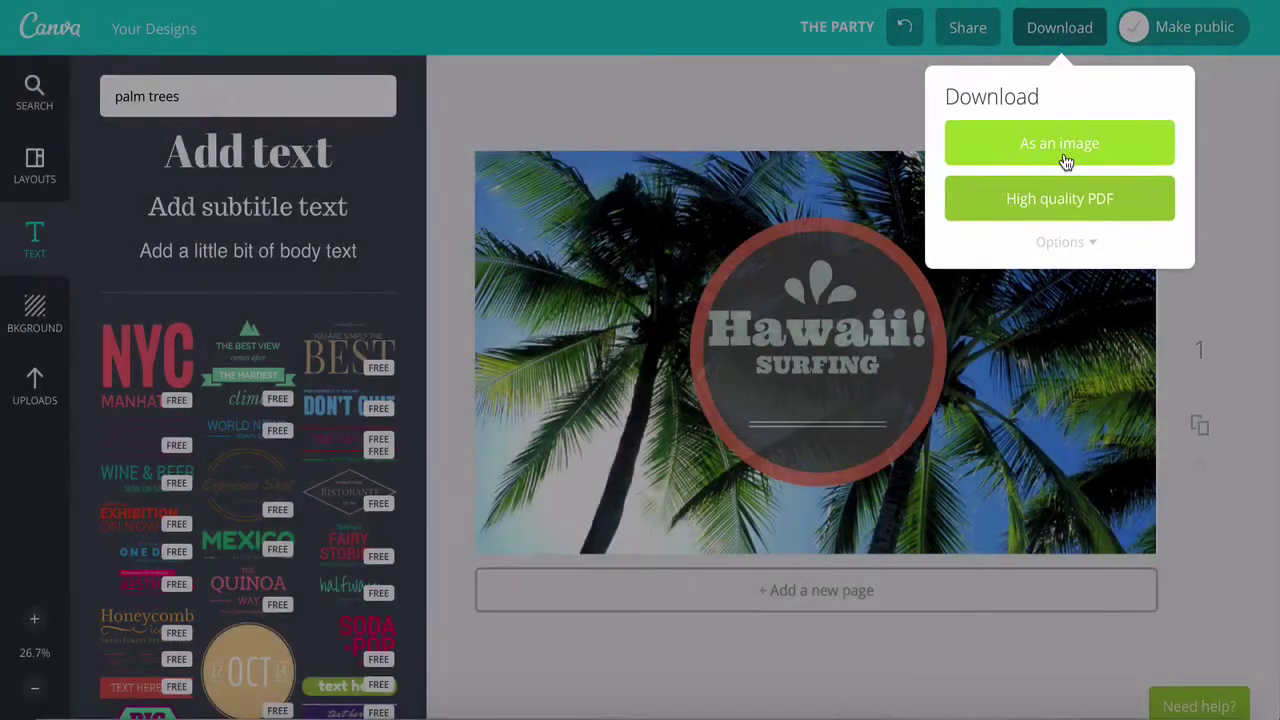
{"action": "left_click", "coordinate": [1066, 160]}
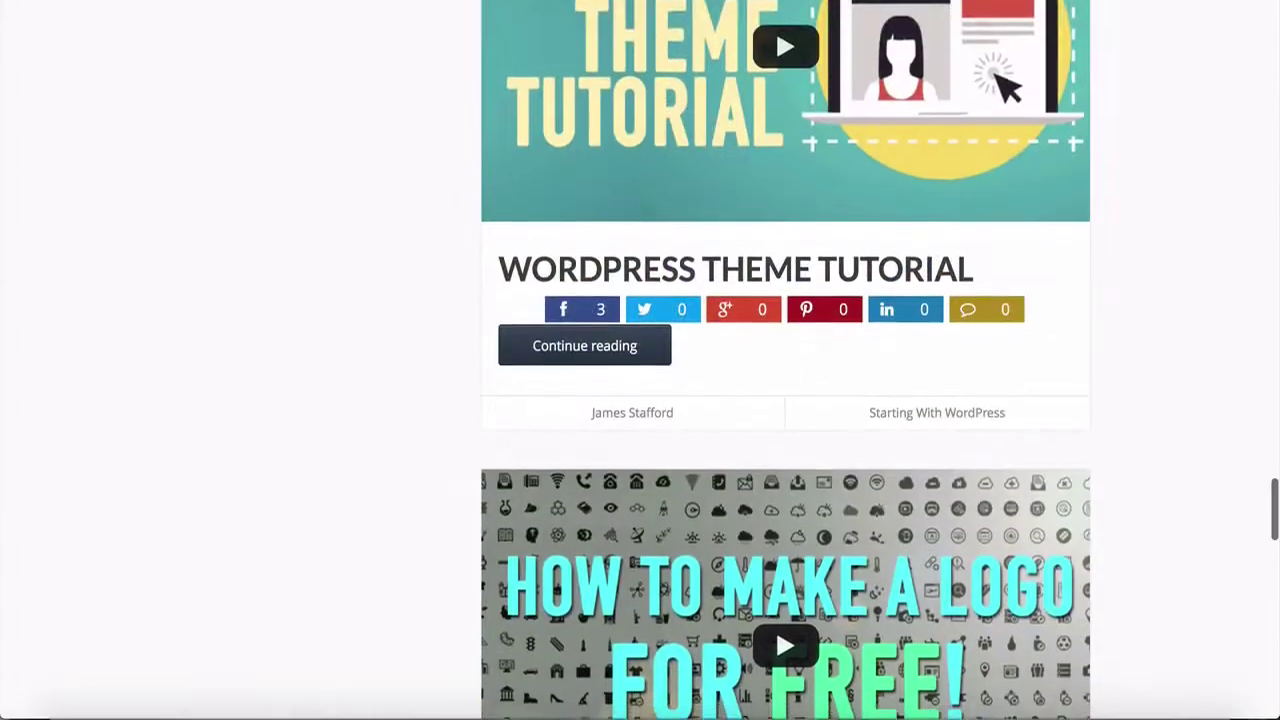
Step: Scroll down through Canva's design-type catalogue
{"action": "scroll", "coordinate": [785, 400], "scroll_direction": "down", "scroll_amount": 3}
{"action": "scroll", "coordinate": [785, 400], "scroll_direction": "down", "scroll_amount": 5}
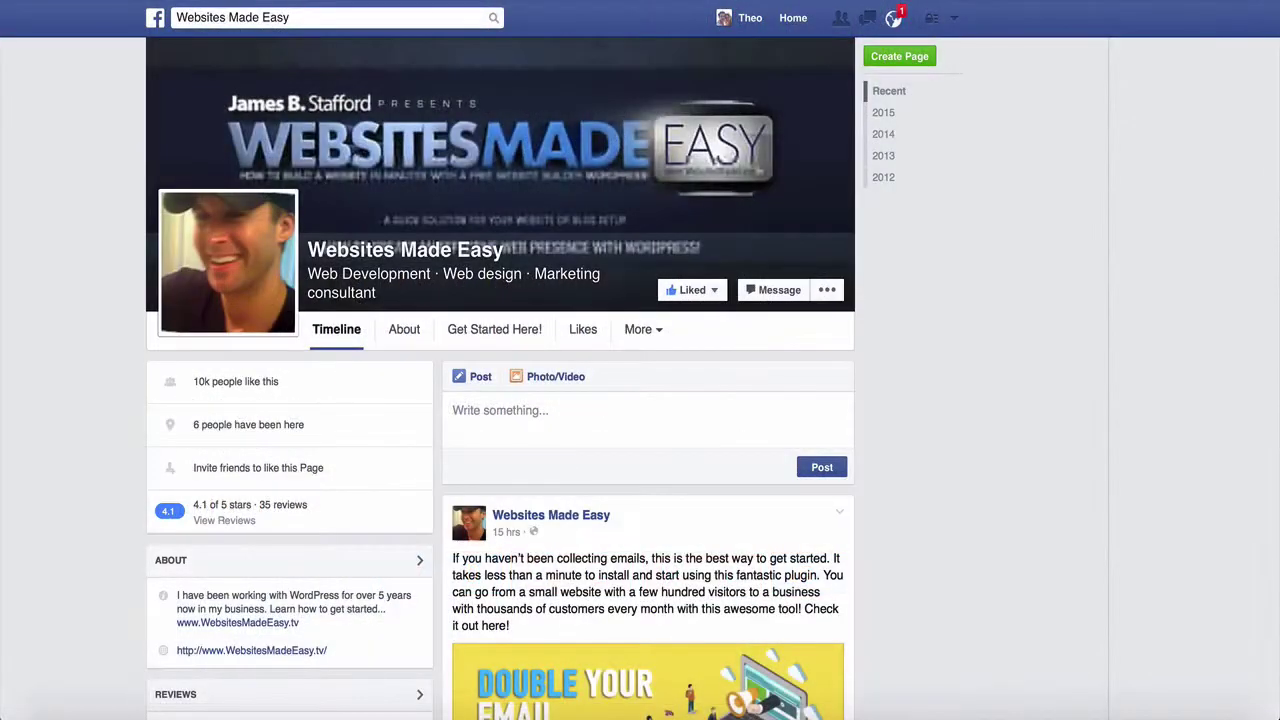
Step: Scroll the Websites Made Easy page past the cover photo to its reviews and posts
{"action": "scroll", "coordinate": [640, 400], "scroll_direction": "down", "scroll_amount": 2}
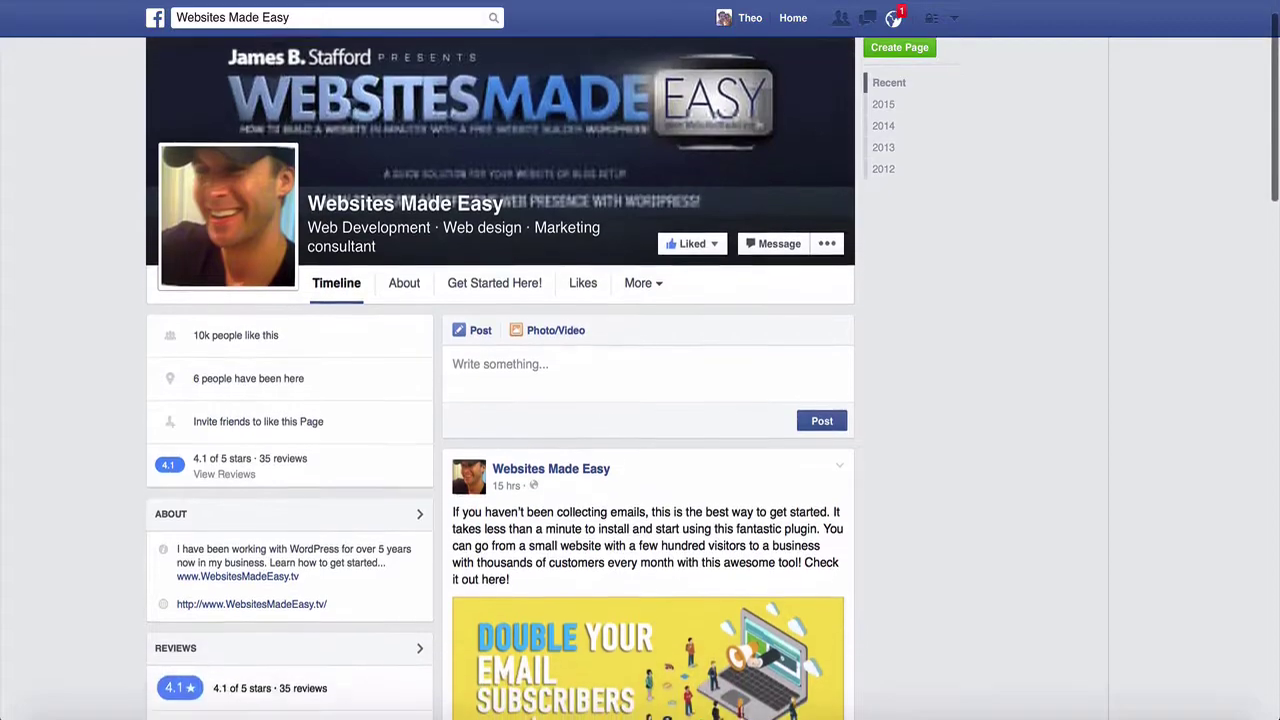
{"action": "scroll", "coordinate": [500, 400], "scroll_direction": "down", "scroll_amount": 5}
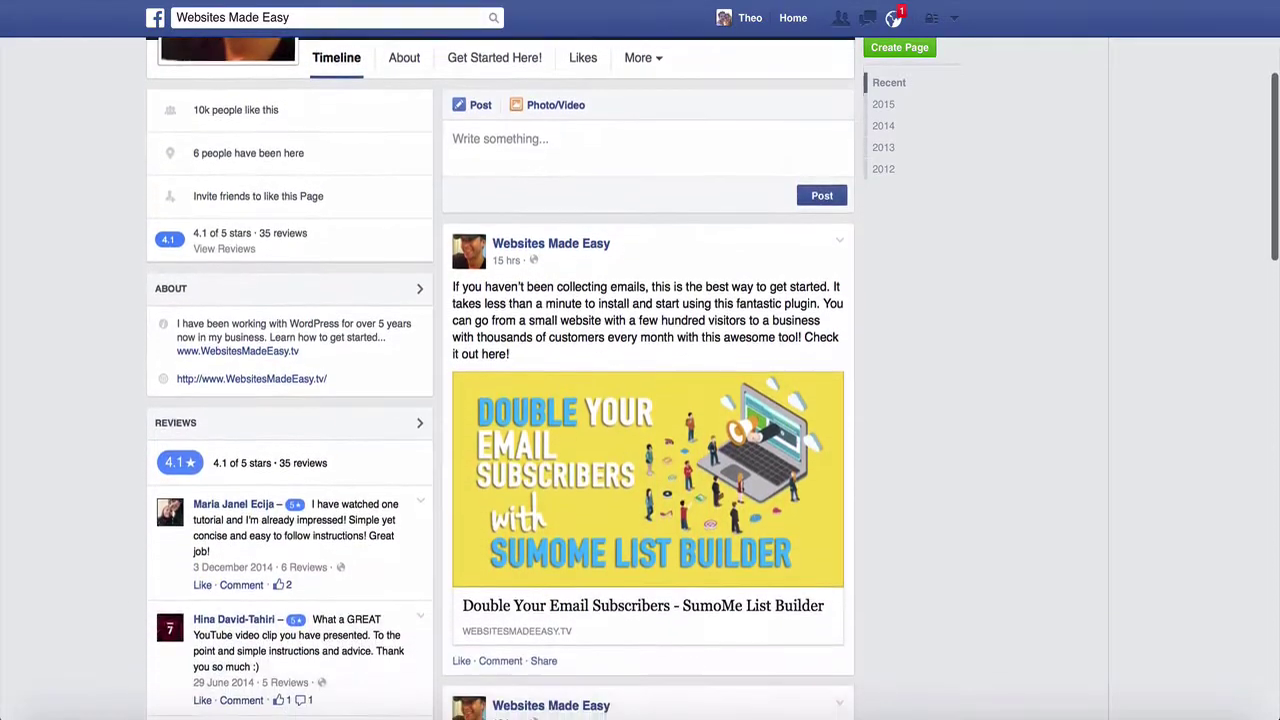
{"action": "scroll", "coordinate": [640, 400], "scroll_direction": "down", "scroll_amount": 4}
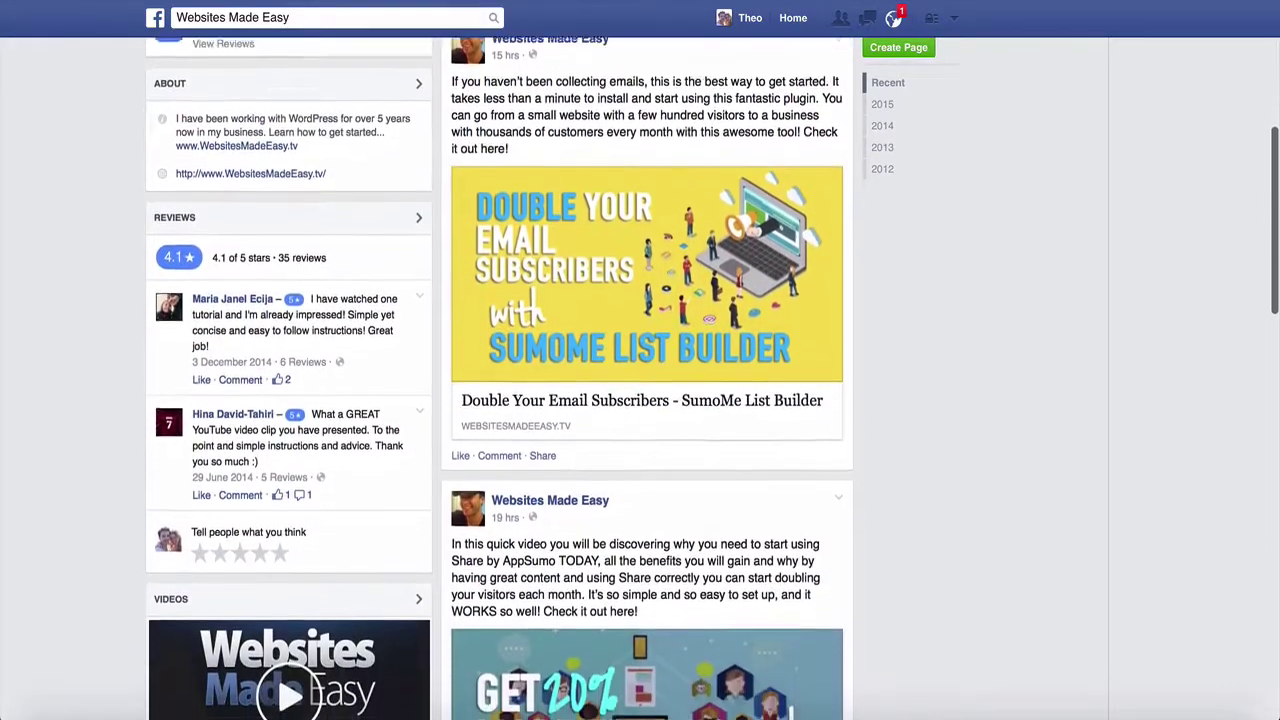